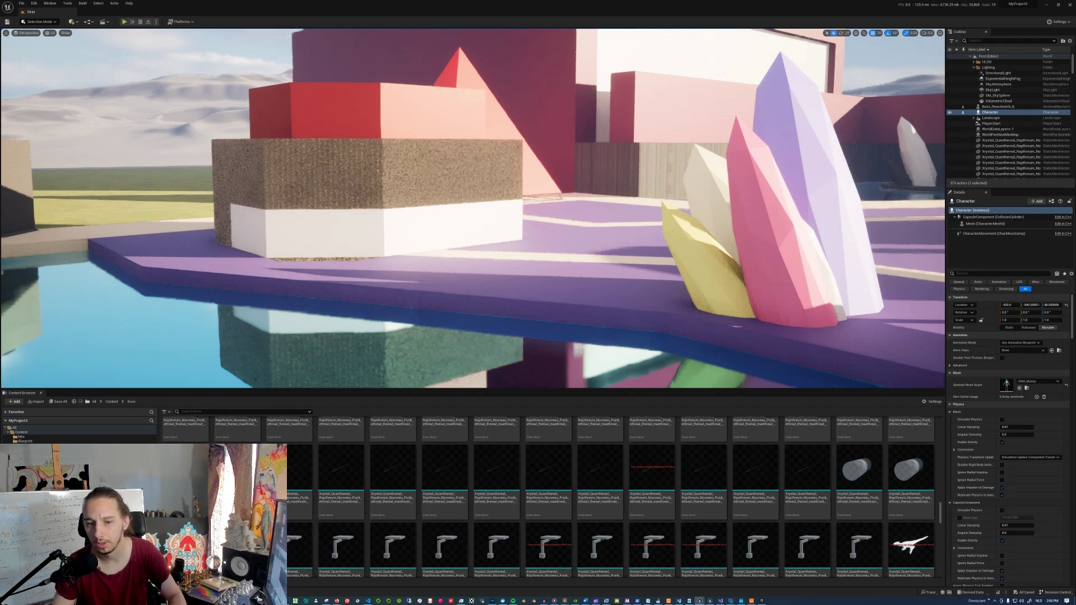
{"action": "right_click_drag", "start_coordinate": [451, 264], "coordinate": [697, 264]}
{"action": "left_click", "coordinate": [451, 264]}
{"action": "right_click_drag", "start_coordinate": [461, 264], "coordinate": [728, 213]}
{"action": "right_click_drag", "start_coordinate": [472, 208], "coordinate": [549, 196]}
{"action": "right_click_drag", "start_coordinate": [632, 287], "coordinate": [632, 287]}
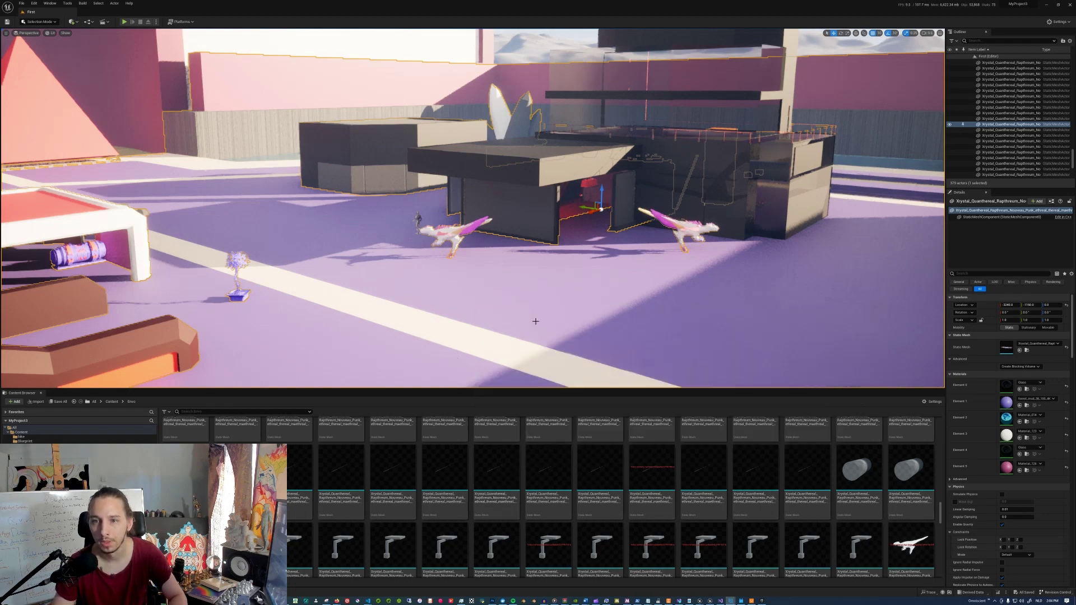
{"action": "right_click_drag", "start_coordinate": [471, 208], "coordinate": [162, 49]}
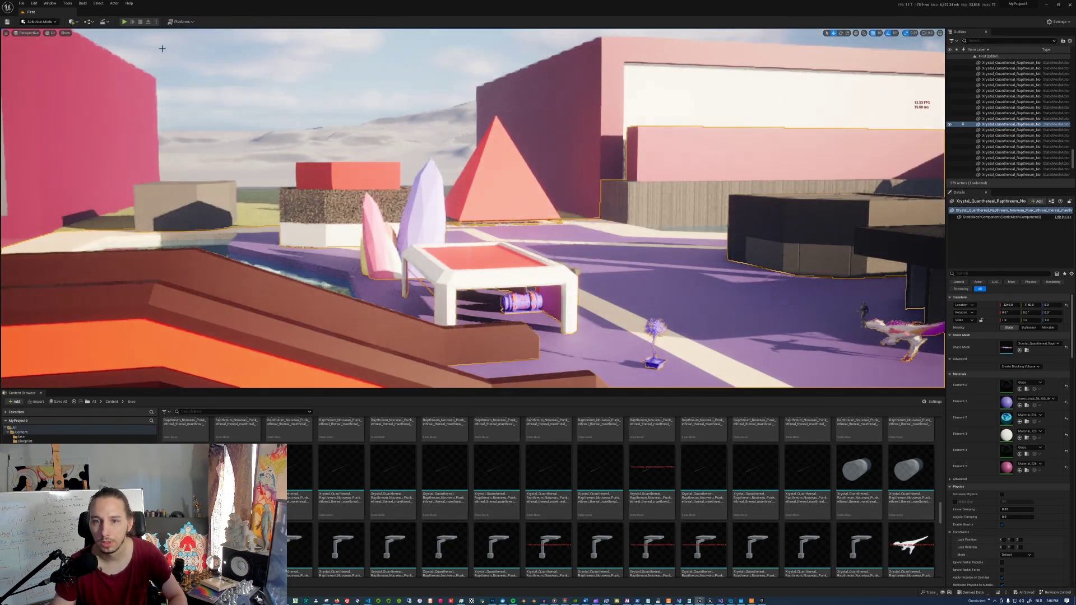
Display the level in the Player Collision view mode and inspect the collision shapes of the buildings and bridges.
{"action": "left_click", "coordinate": [49, 33]}
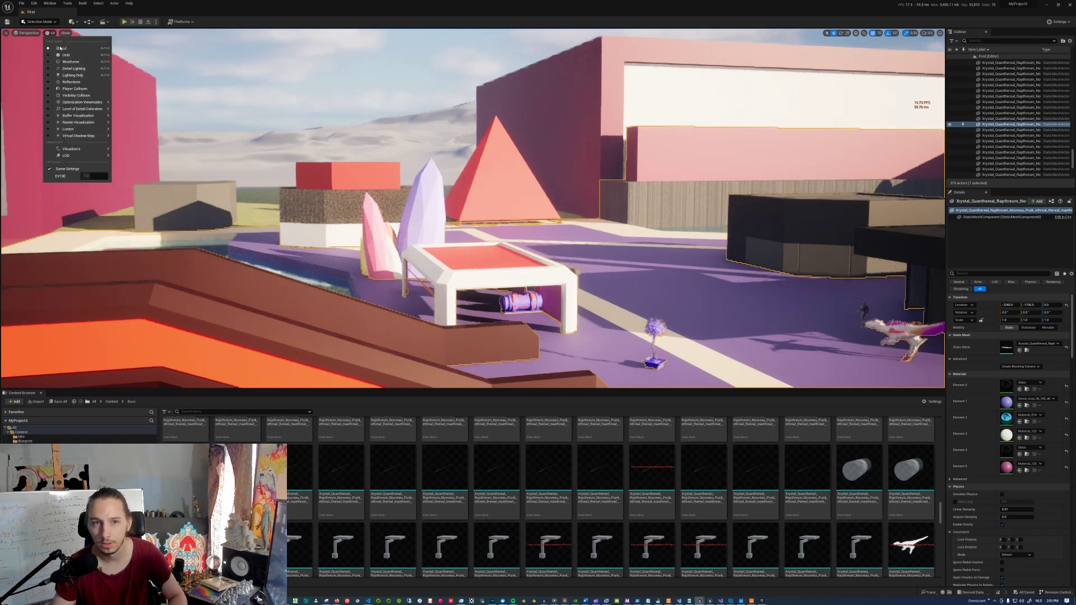
{"action": "mouse_move", "coordinate": [90, 128]}
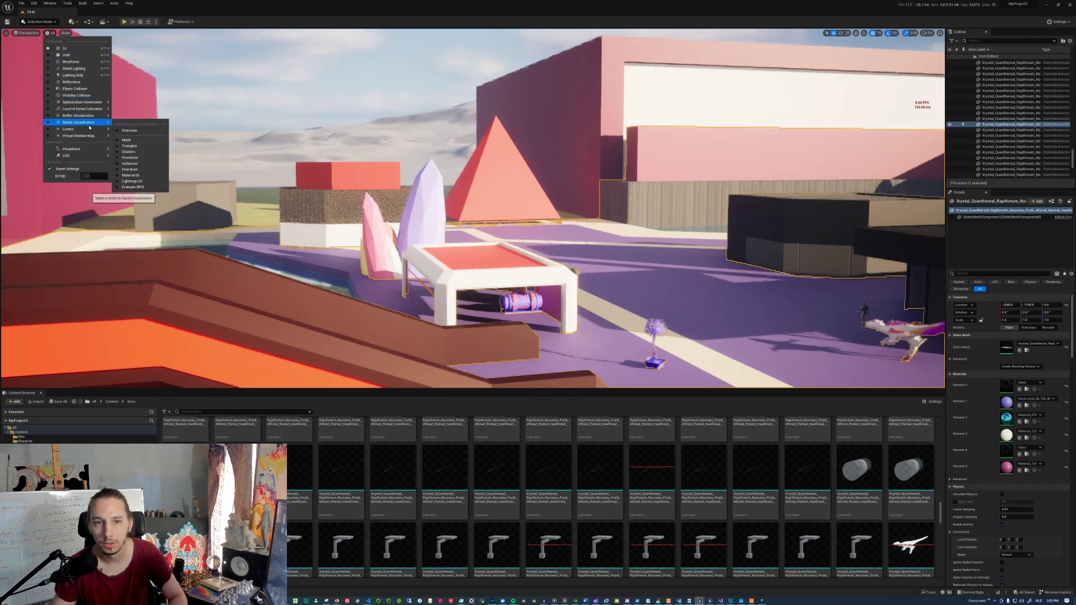
{"action": "left_click", "coordinate": [92, 89]}
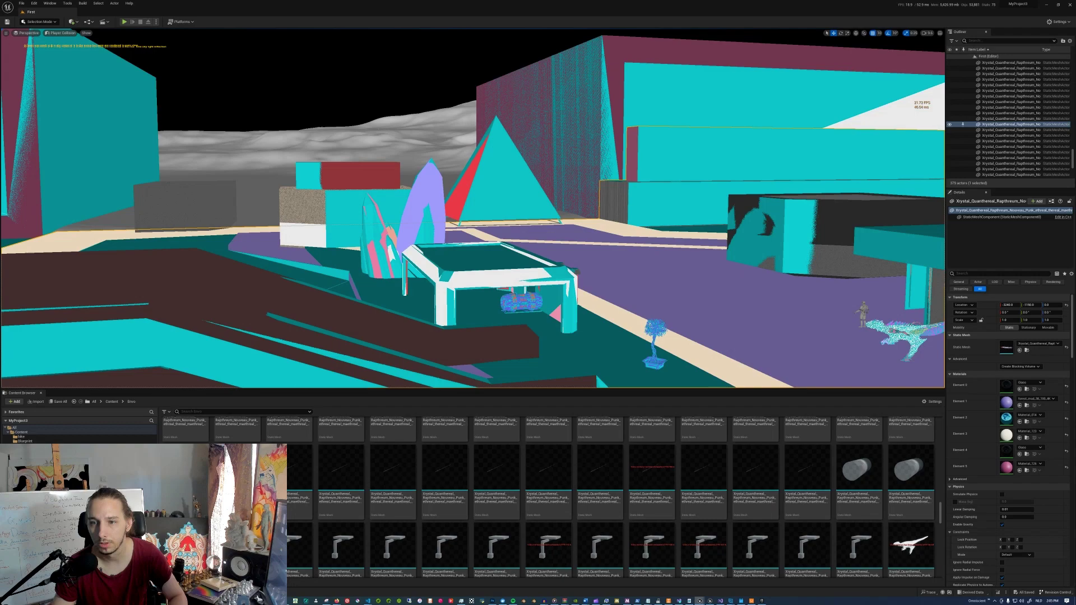
{"action": "right_click_drag", "start_coordinate": [472, 208], "coordinate": [510, 233]}
{"action": "key", "text": "s"}
{"action": "key", "text": "w"}
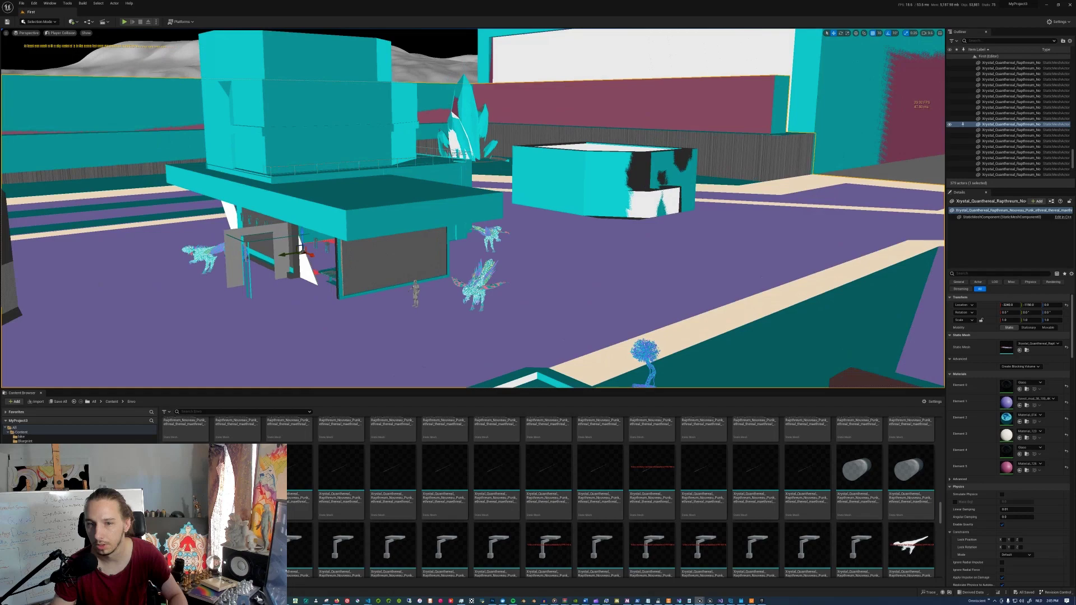
{"action": "mouse_move", "coordinate": [431, 221]}
{"action": "right_mouse_down"}
{"action": "mouse_move", "coordinate": [443, 225]}
{"action": "mouse_move", "coordinate": [364, 224]}
{"action": "mouse_move", "coordinate": [437, 224]}
{"action": "right_mouse_up"}
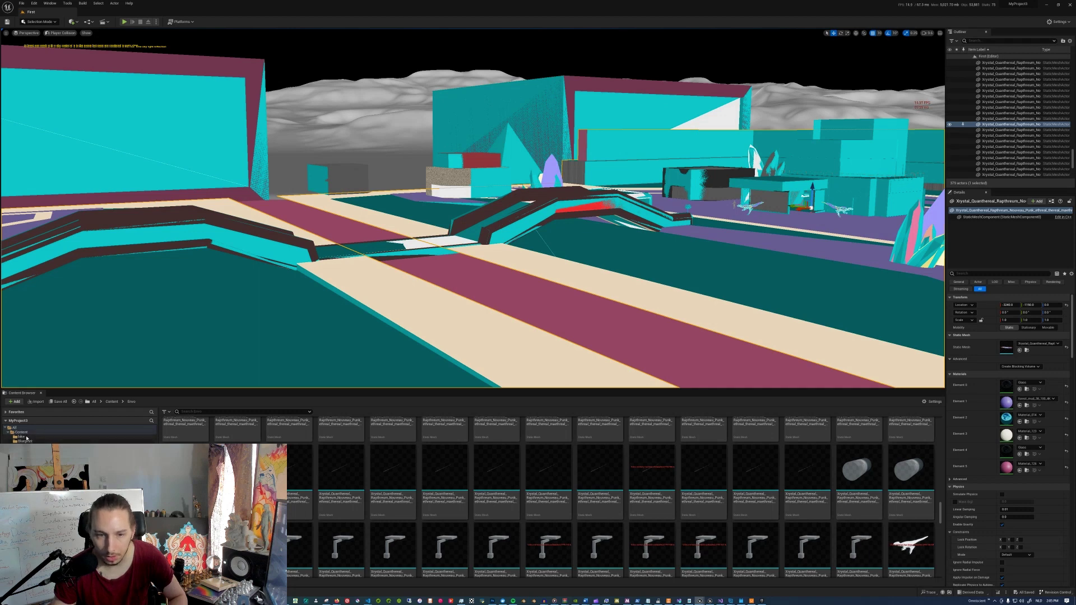
Find the pink Trident_008_Cube_011 static mesh in the first subfolder of Content and open it for editing.
{"action": "left_click", "coordinate": [23, 437]}
{"action": "scroll", "coordinate": [488, 569], "scroll_direction": "up", "scroll_amount": 5}
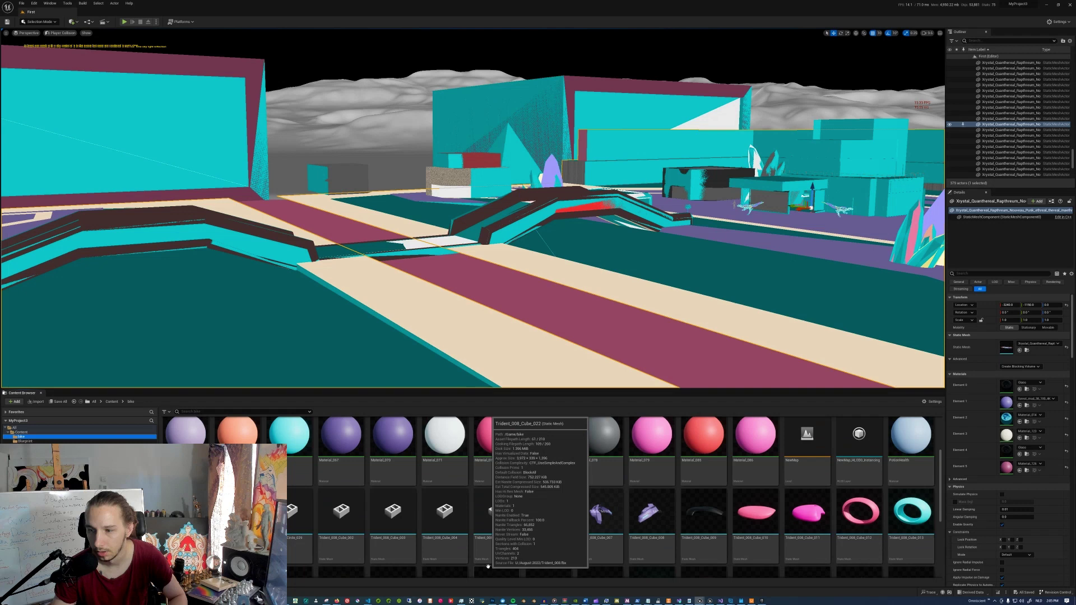
{"action": "scroll", "coordinate": [550, 546], "scroll_direction": "down", "scroll_amount": 1}
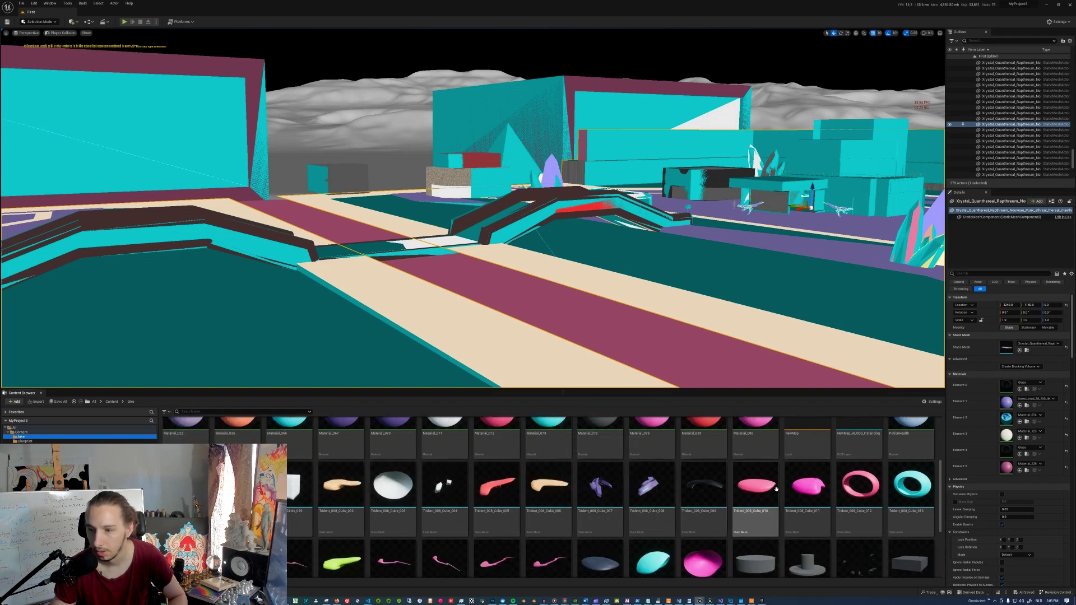
{"action": "left_click", "coordinate": [813, 493]}
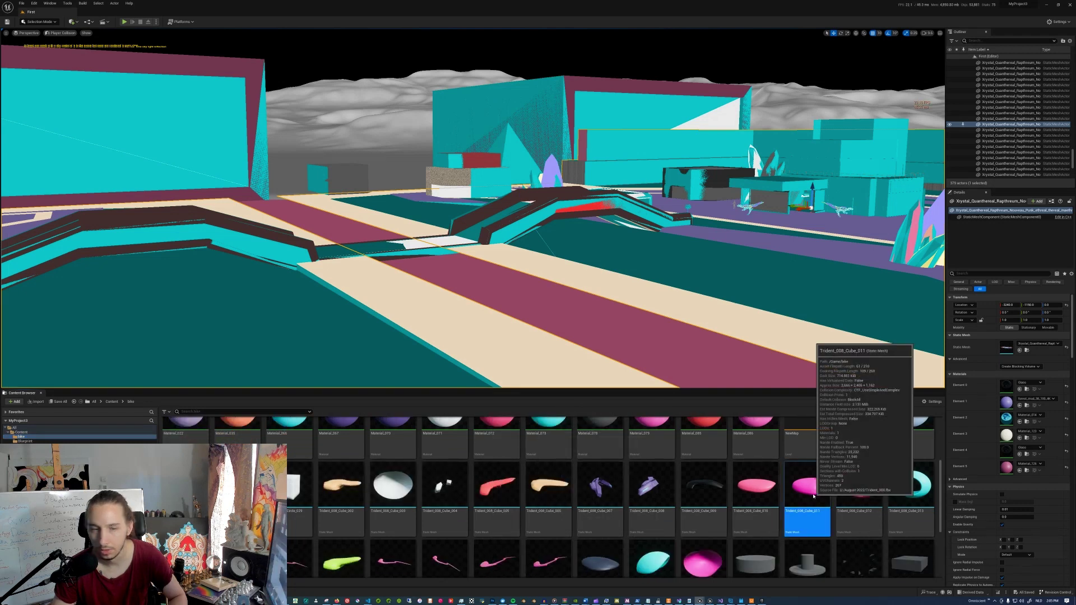
{"action": "double_click", "coordinate": [812, 493]}
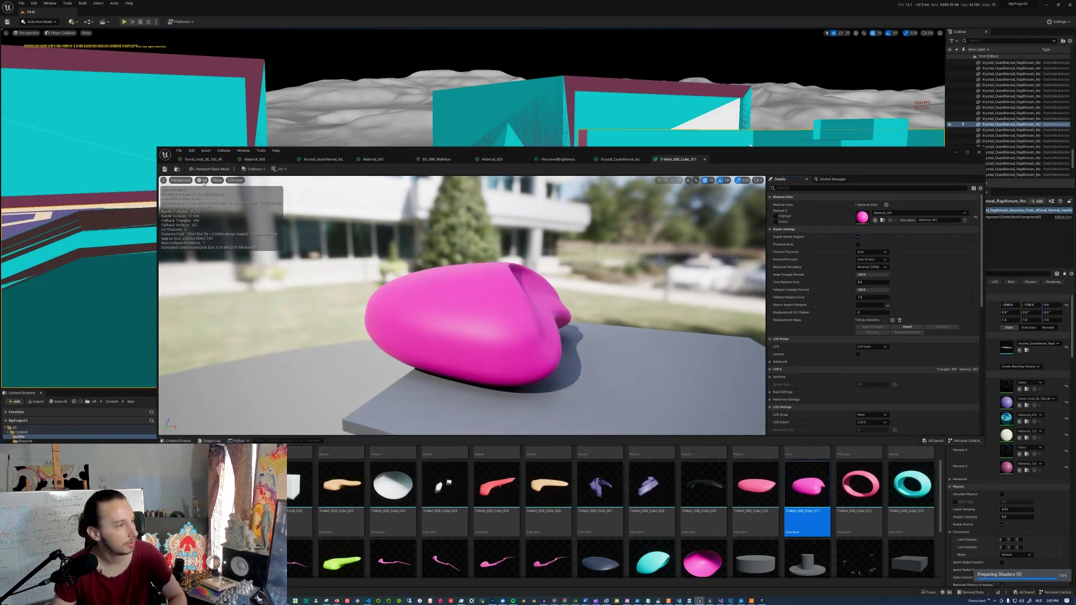
Show the Trident_008_Cube_011 preview in the Player Collision view mode and inspect its collision hull.
{"action": "left_click", "coordinate": [203, 181]}
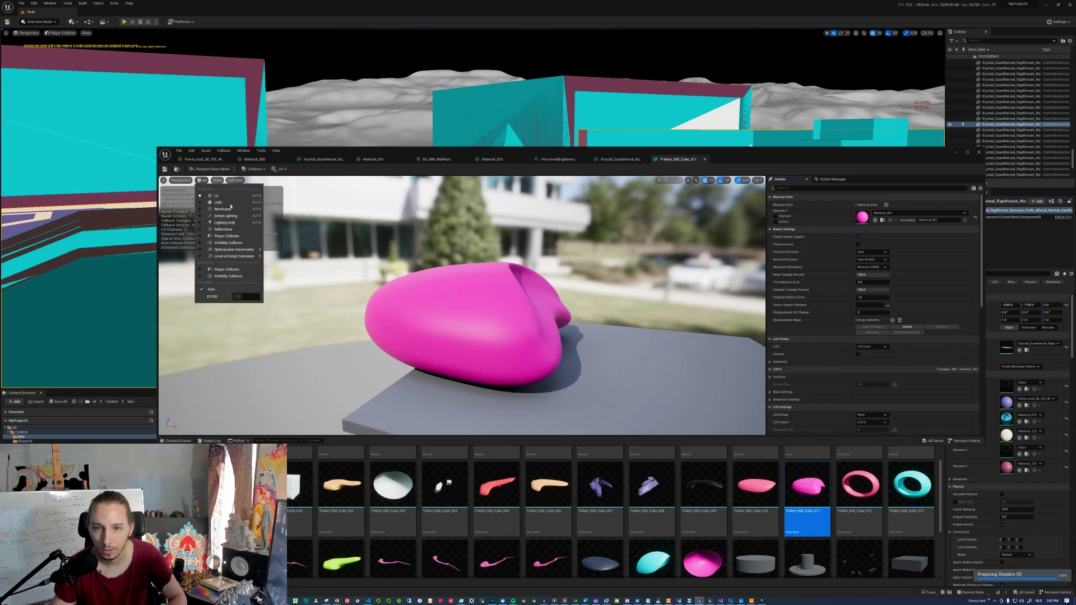
{"action": "left_click", "coordinate": [244, 236]}
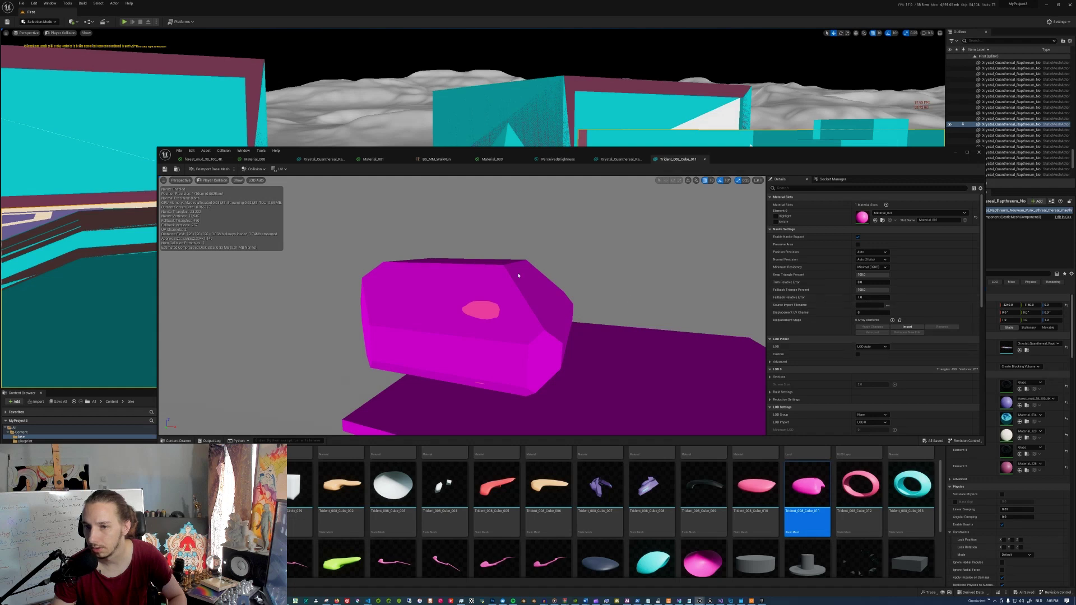
{"action": "scroll", "coordinate": [868, 358], "scroll_direction": "down", "scroll_amount": 2}
{"action": "scroll", "coordinate": [562, 359], "scroll_direction": "down", "scroll_amount": 3}
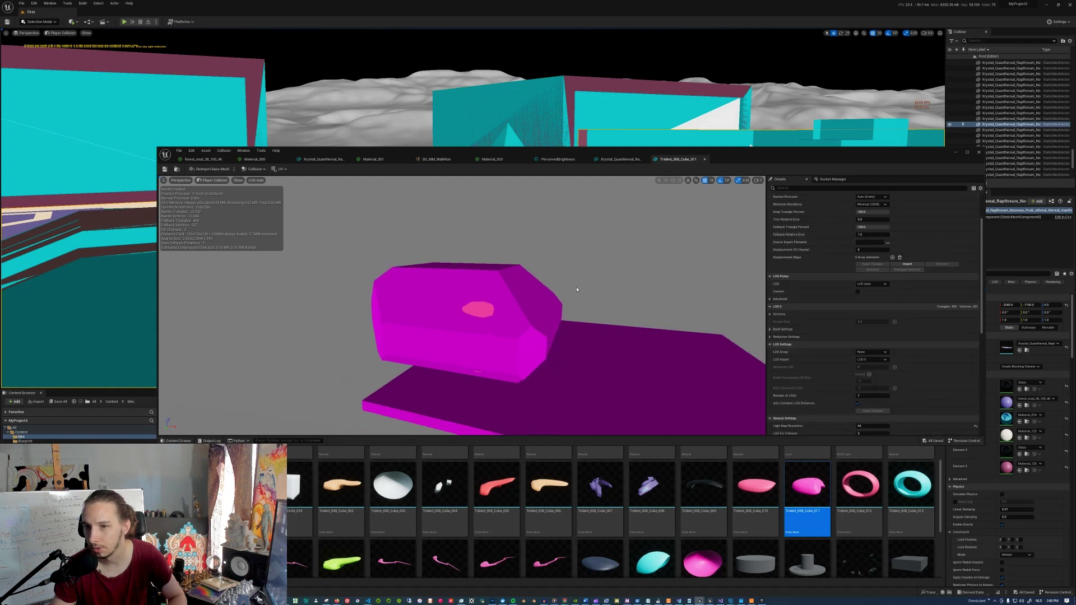
{"action": "right_click_drag", "start_coordinate": [602, 337], "coordinate": [581, 334]}
Set the Collision Complexity of Trident_008_Cube_011 to Use Complex Collision As Simple.
{"action": "scroll", "coordinate": [896, 341], "scroll_direction": "down", "scroll_amount": 1}
{"action": "scroll", "coordinate": [896, 341], "scroll_direction": "down", "scroll_amount": 5}
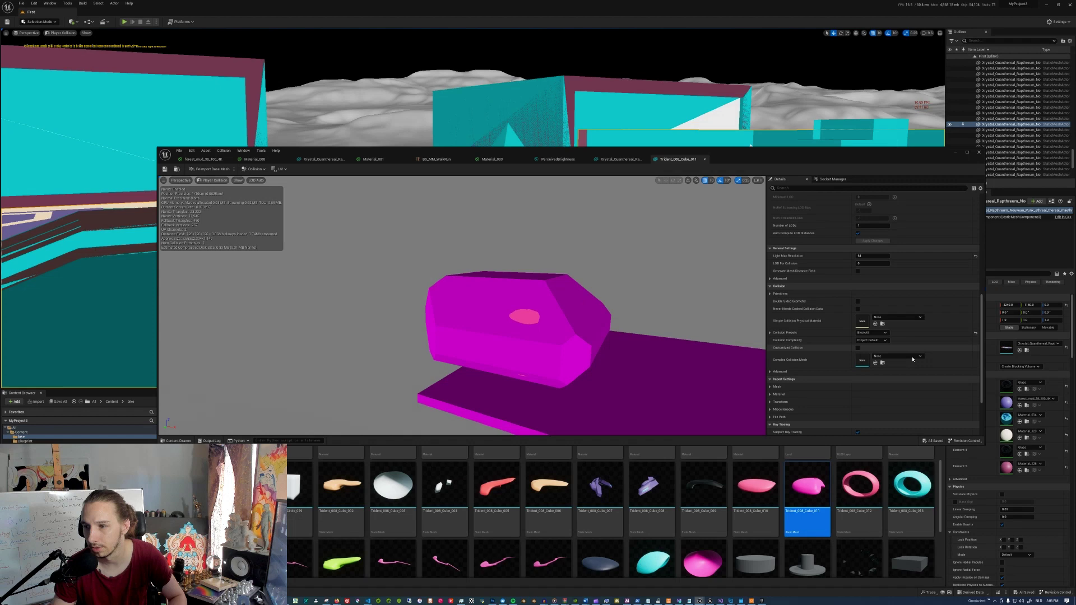
{"action": "scroll", "coordinate": [912, 360], "scroll_direction": "down", "scroll_amount": 1}
{"action": "scroll", "coordinate": [912, 360], "scroll_direction": "down", "scroll_amount": 2}
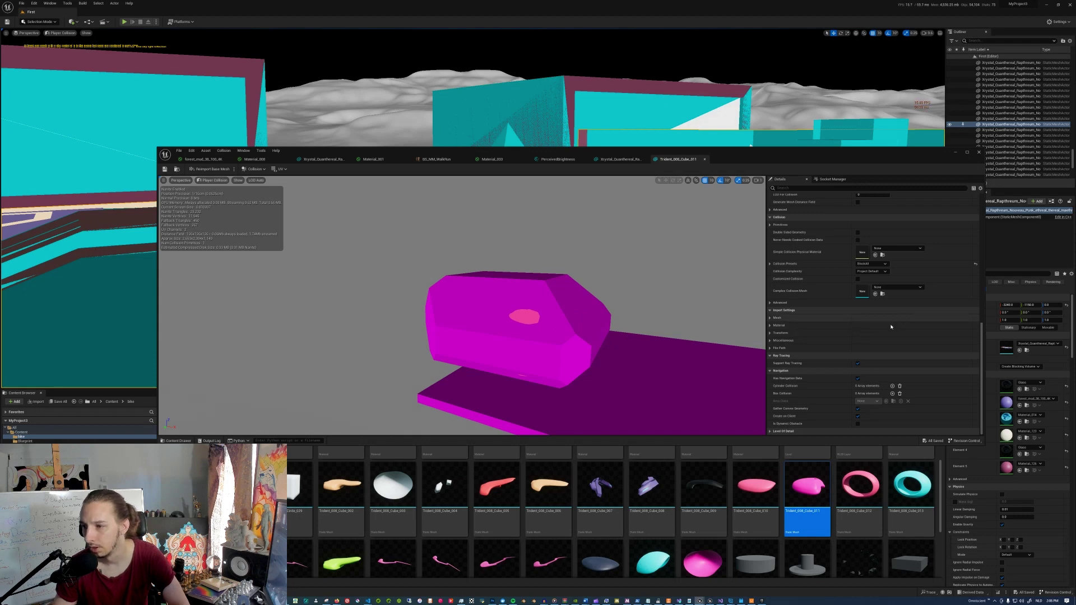
{"action": "scroll", "coordinate": [897, 330], "scroll_direction": "up", "scroll_amount": 5}
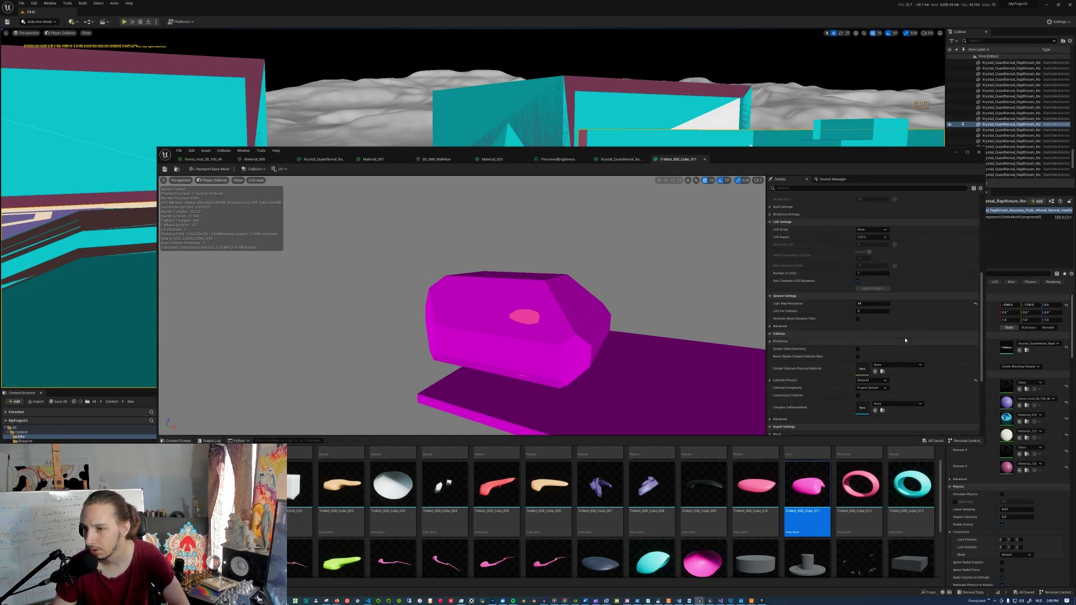
{"action": "scroll", "coordinate": [902, 337], "scroll_direction": "up", "scroll_amount": 5}
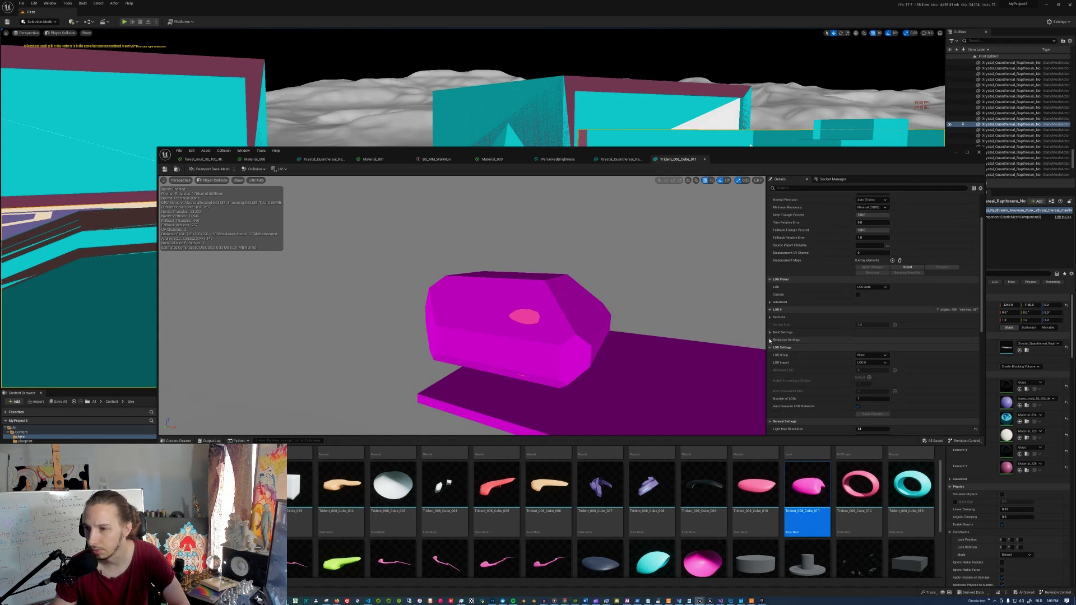
{"action": "scroll", "coordinate": [773, 335], "scroll_direction": "up", "scroll_amount": 2}
{"action": "scroll", "coordinate": [779, 336], "scroll_direction": "up", "scroll_amount": 1}
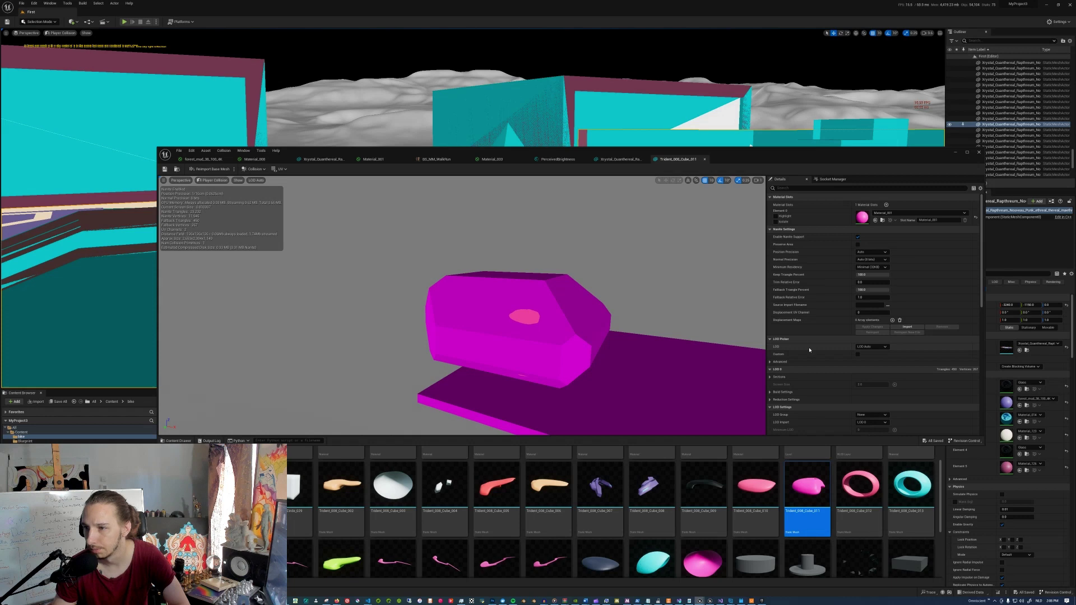
{"action": "scroll", "coordinate": [809, 350], "scroll_direction": "down", "scroll_amount": 10}
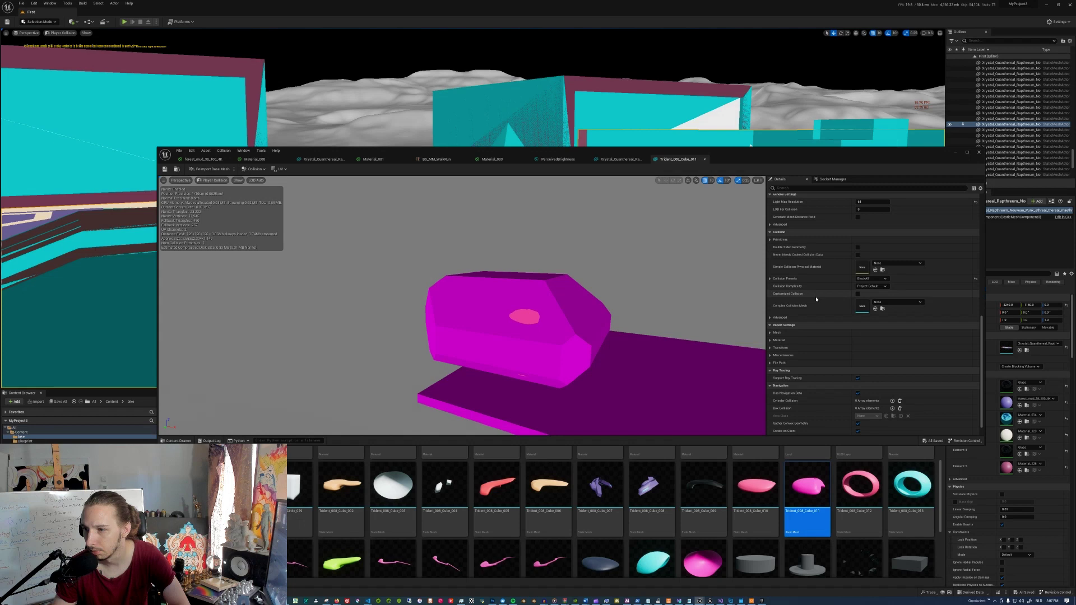
{"action": "left_click", "coordinate": [876, 286]}
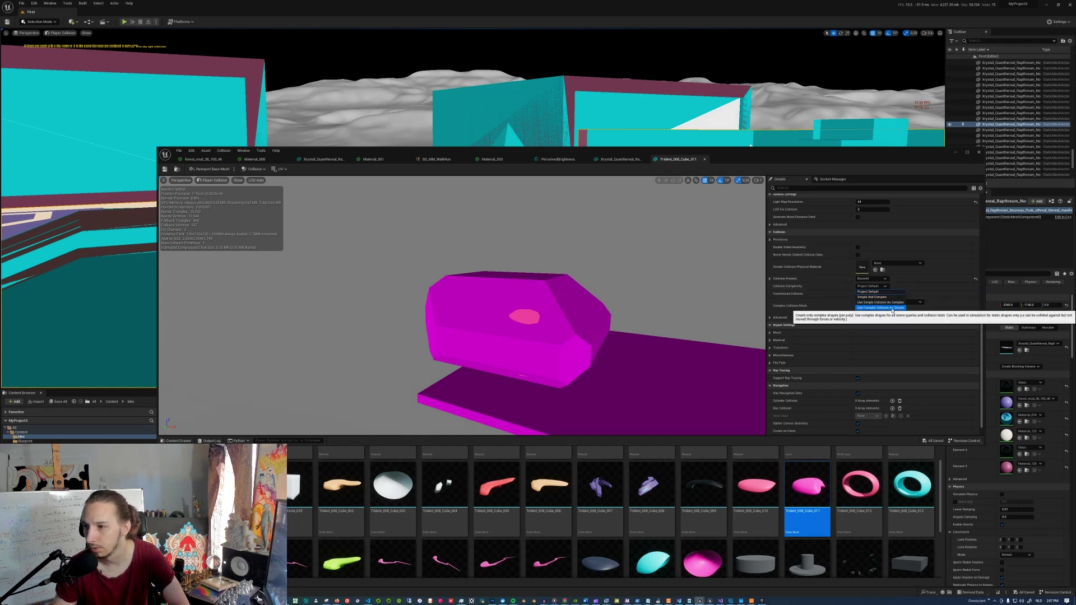
{"action": "left_click", "coordinate": [892, 308]}
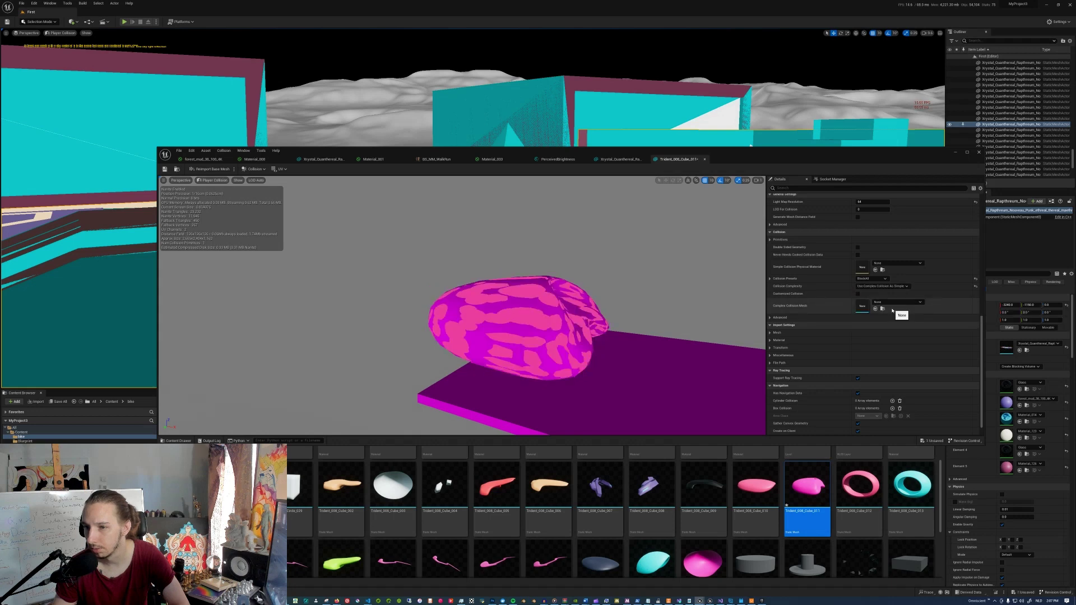
Try Simple And Complex and Use Simple Collision As Complex on the mesh, and restore Use Complex Collision As Simple.
{"action": "left_click", "coordinate": [878, 286]}
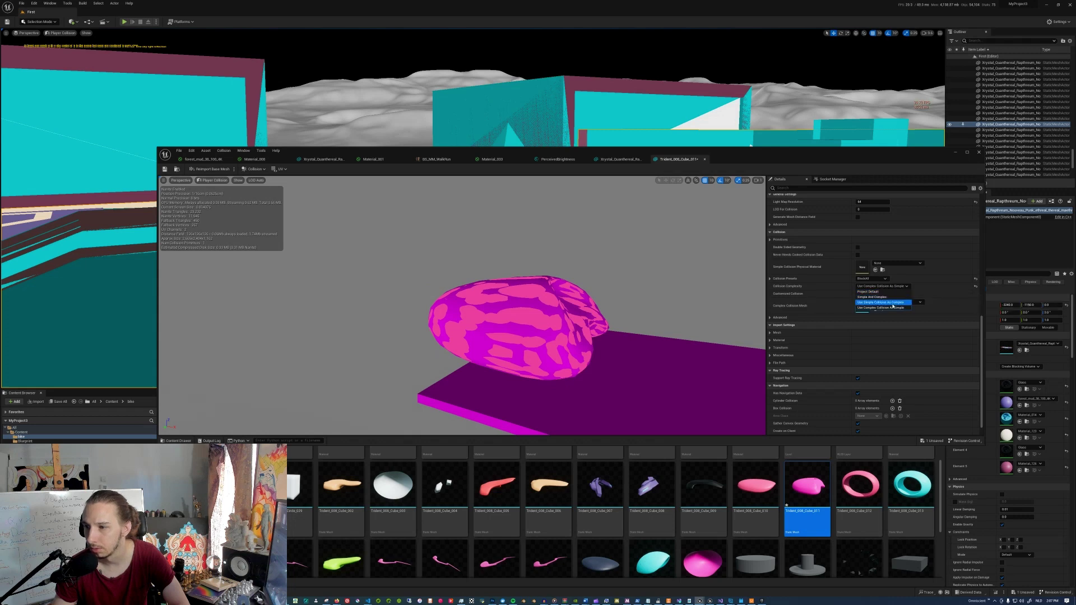
{"action": "left_click", "coordinate": [893, 298]}
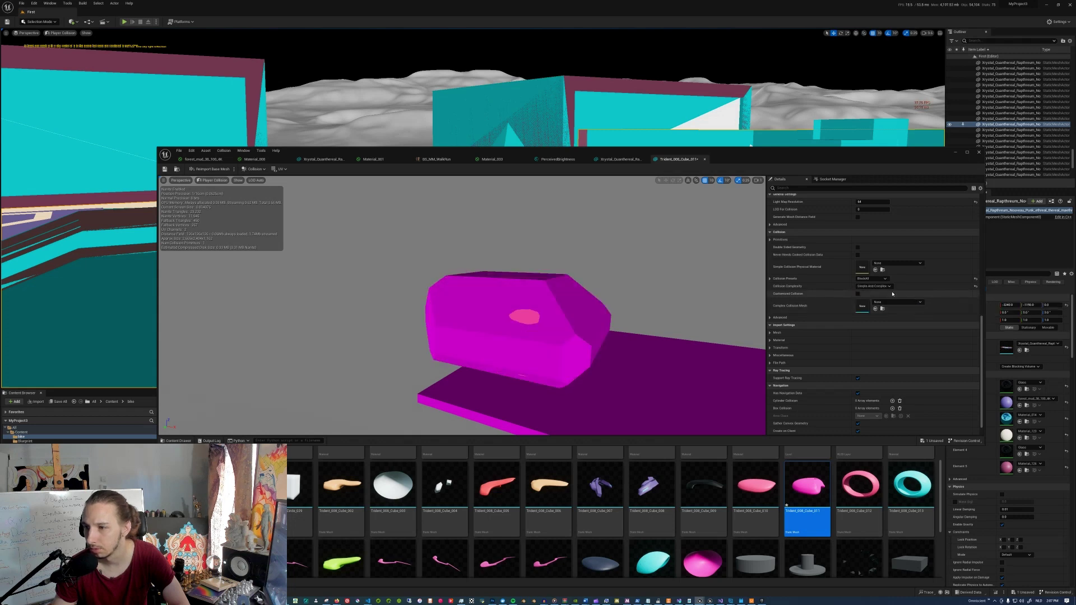
{"action": "left_click", "coordinate": [885, 286]}
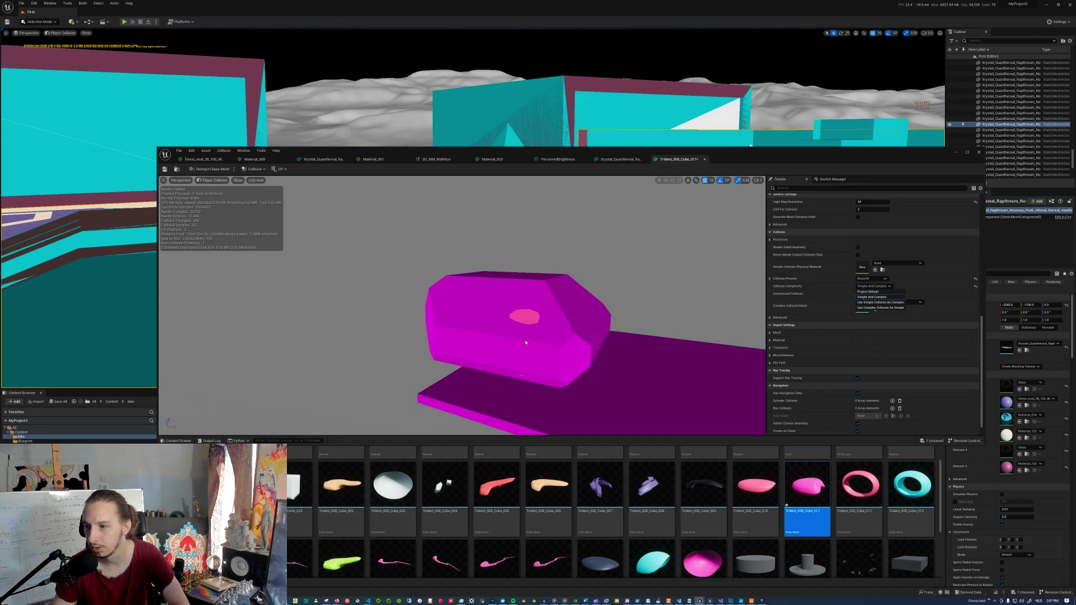
{"action": "left_click", "coordinate": [880, 303]}
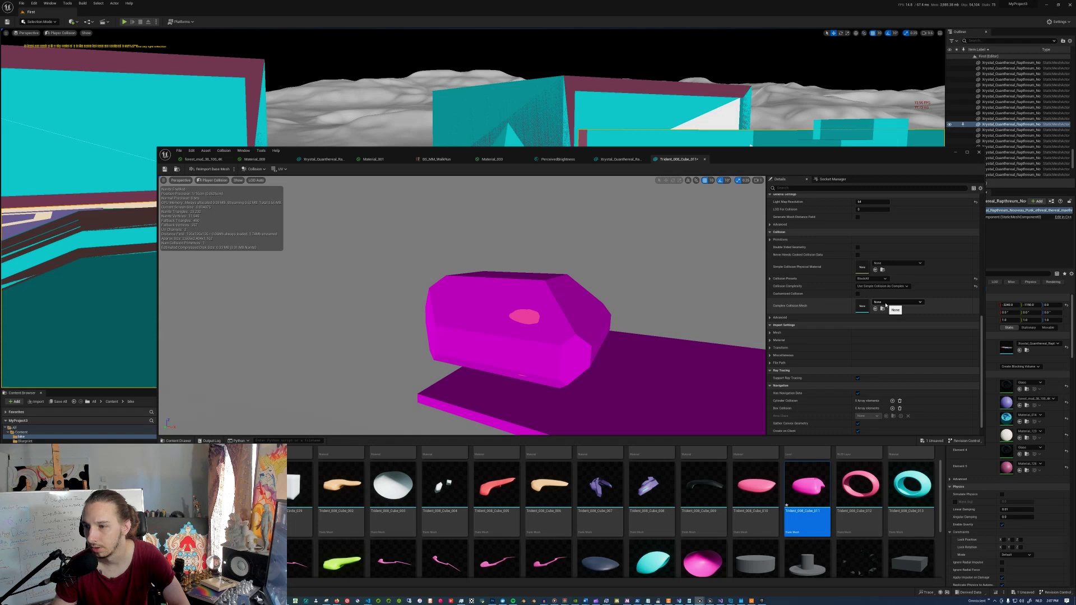
{"action": "left_click", "coordinate": [883, 286]}
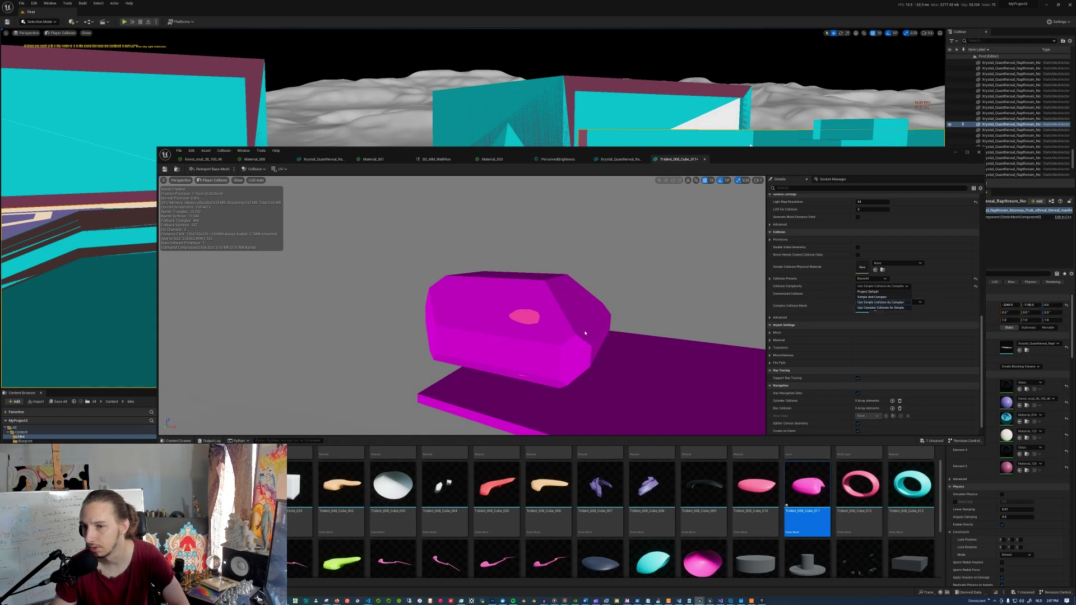
{"action": "left_click", "coordinate": [882, 307]}
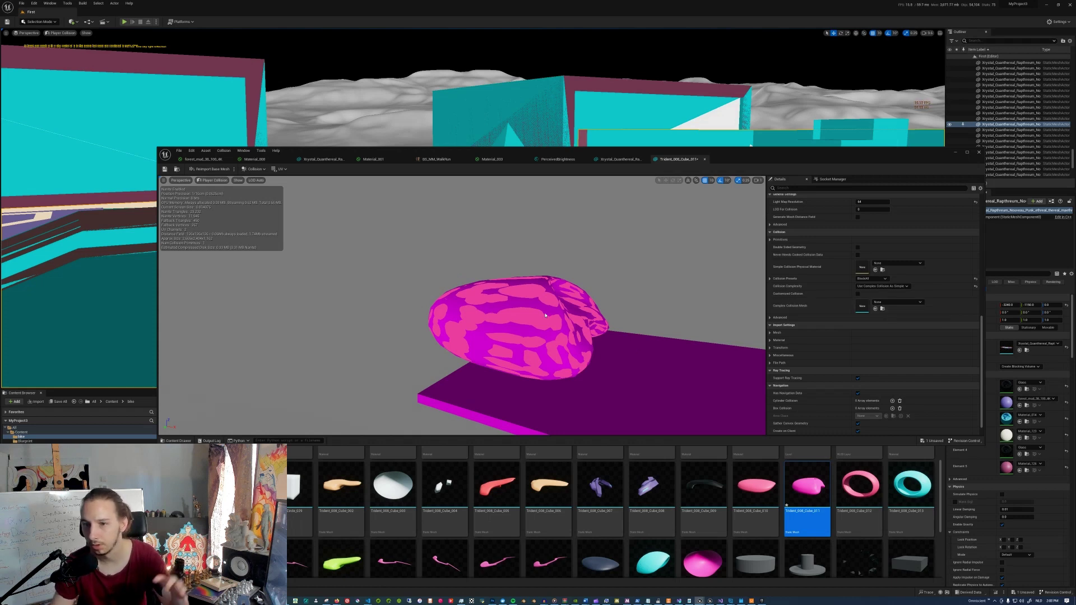
Move the static mesh editor window out of the way so the level editor is fully uncovered.
{"action": "left_click_drag", "start_coordinate": [576, 151], "coordinate": [0, 155]}
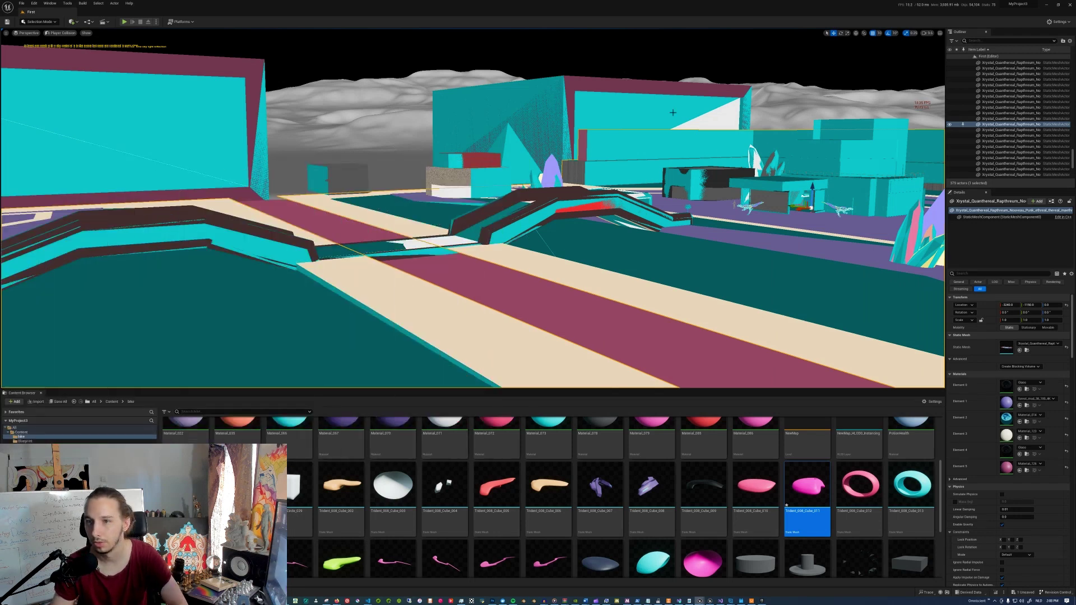
{"action": "left_click_drag", "start_coordinate": [0, 174], "coordinate": [735, 244]}
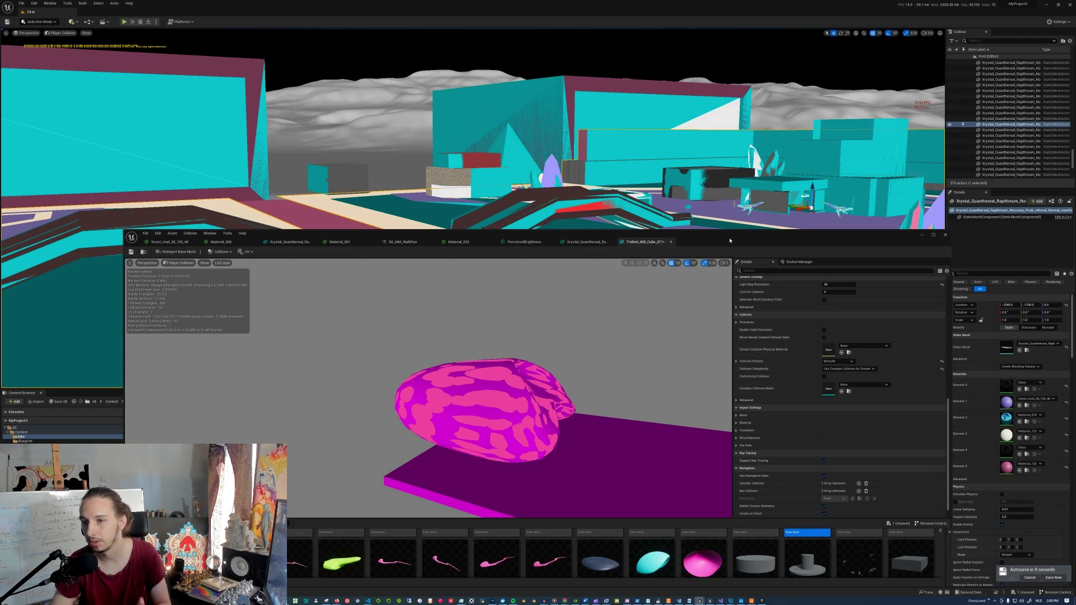
{"action": "left_click_drag", "start_coordinate": [731, 241], "coordinate": [0, 240]}
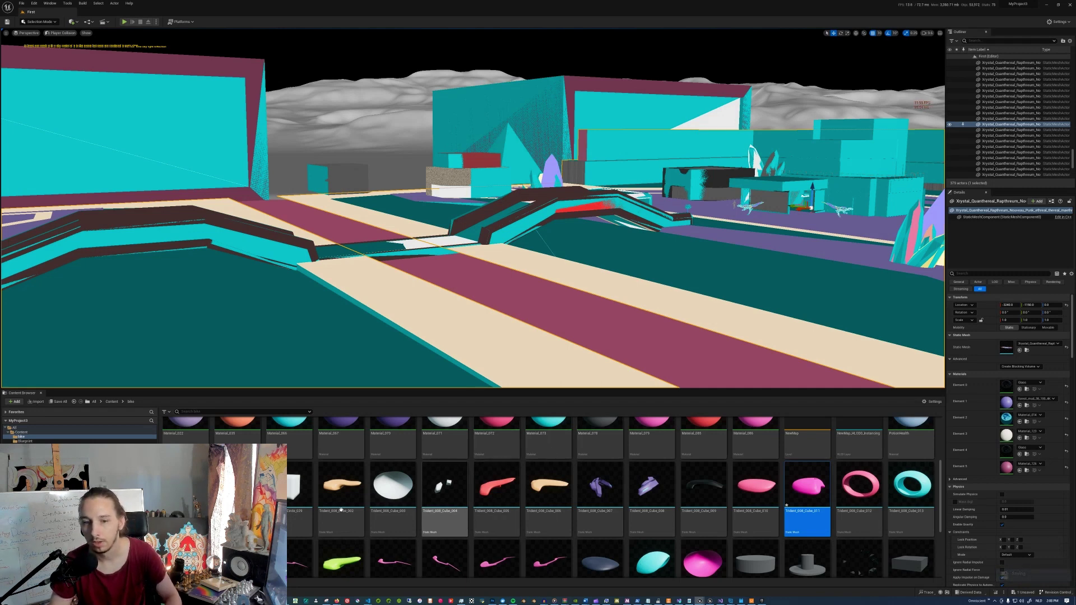
Select the Trident_008 static meshes through the last Plane mesh and open them for bulk editing in the Property Matrix.
{"action": "scroll", "coordinate": [639, 484], "scroll_direction": "down", "scroll_amount": 2}
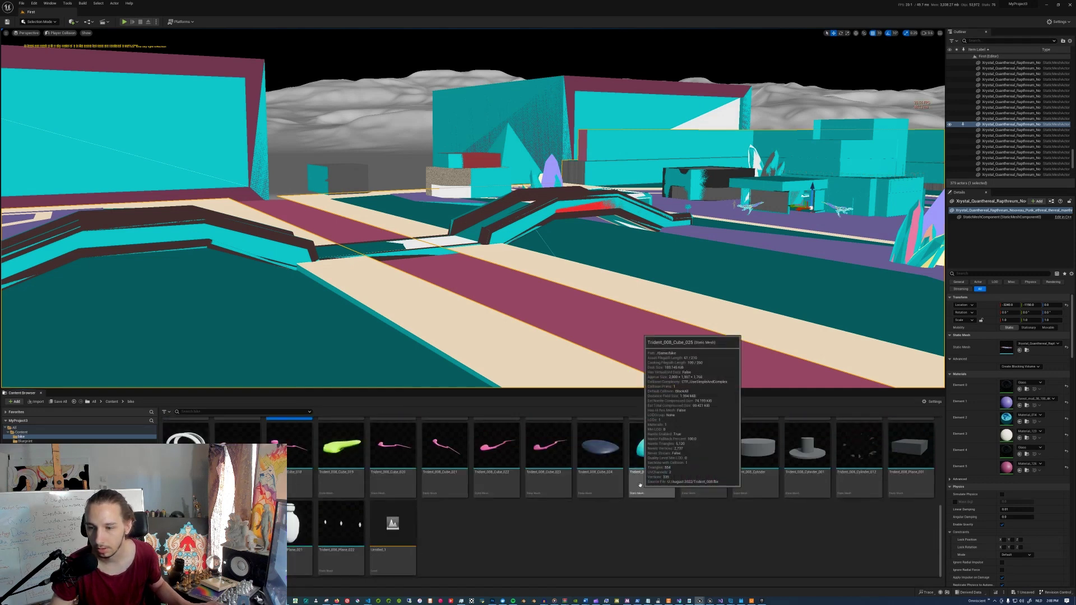
{"action": "left_click", "coordinate": [351, 536], "text": "shift"}
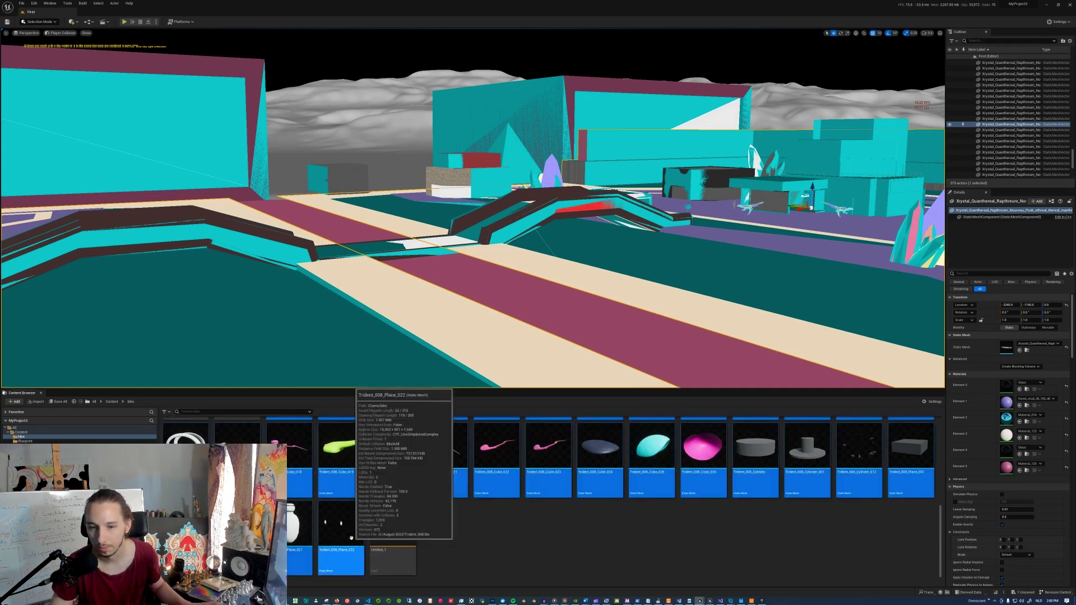
{"action": "right_click", "coordinate": [327, 515]}
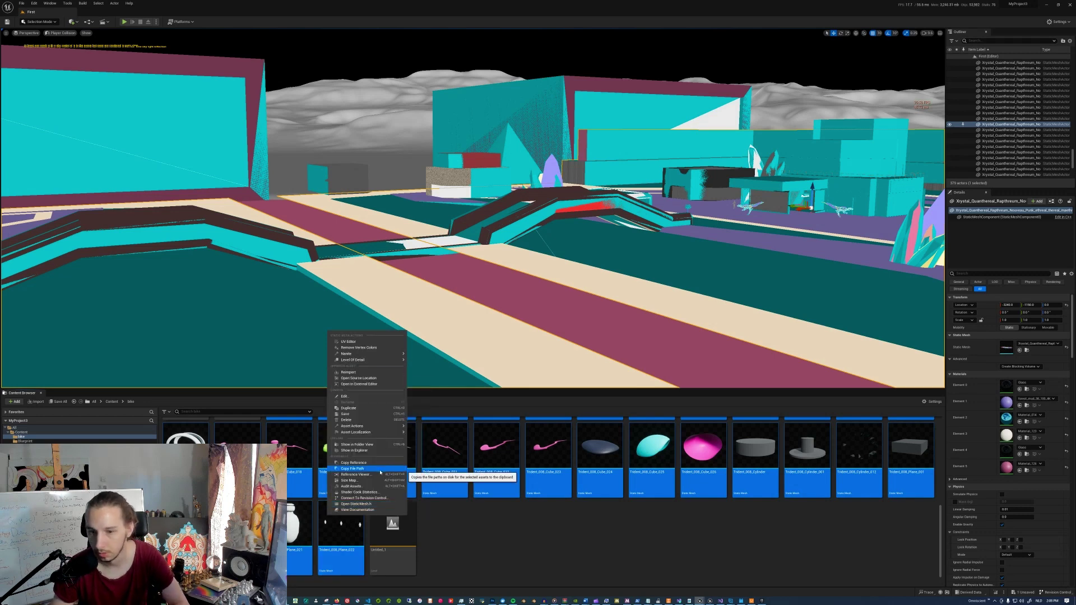
{"action": "mouse_move", "coordinate": [389, 429]}
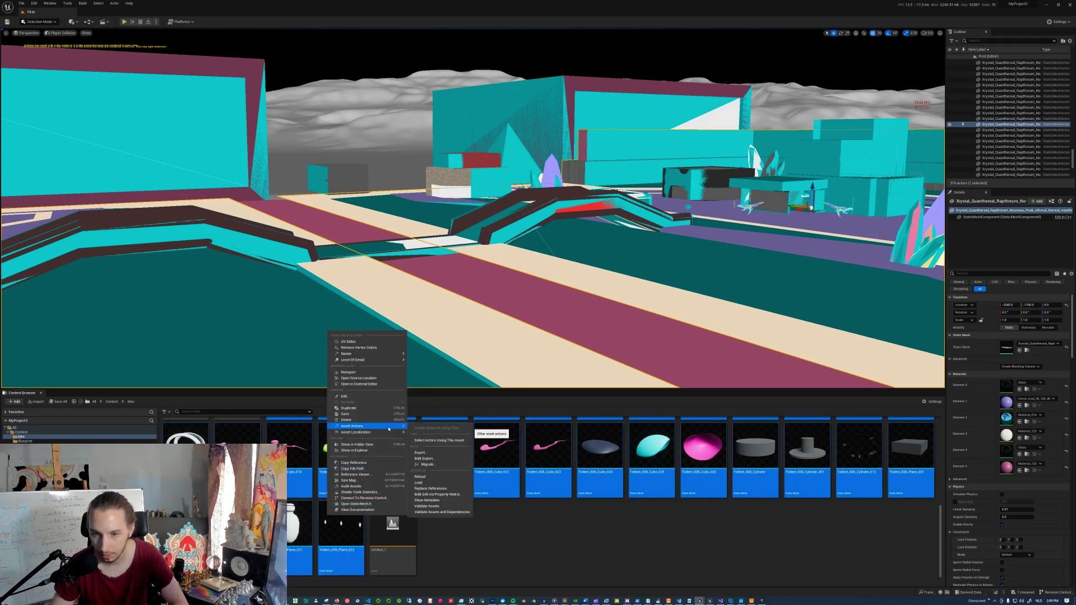
{"action": "left_click", "coordinate": [437, 494]}
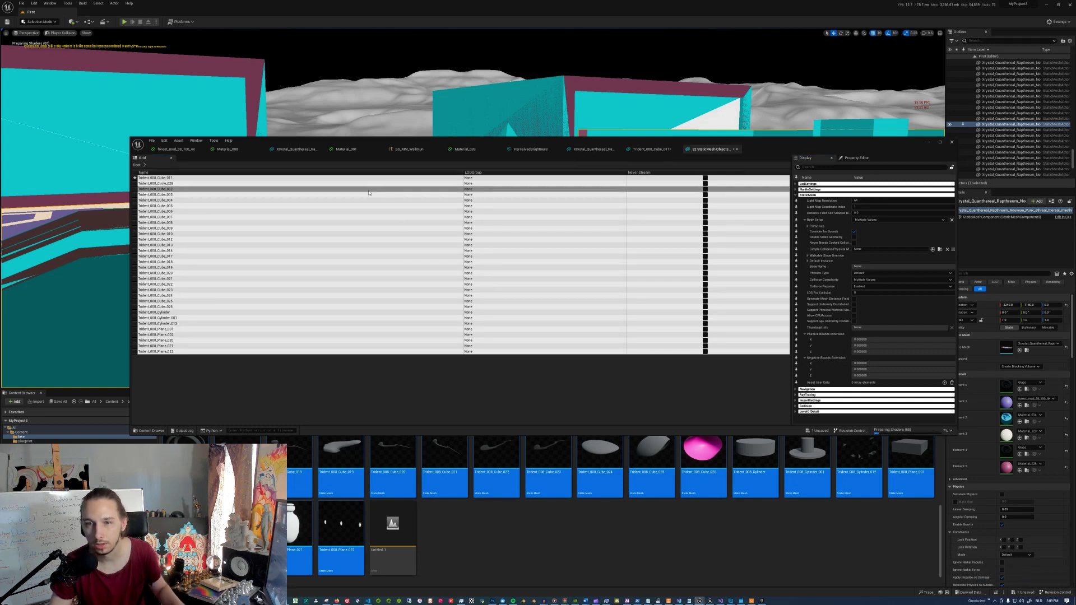
Select all mesh rows in the Property Matrix and set their Collision Complexity to Use Complex Collision As Simple.
{"action": "left_click", "coordinate": [369, 191]}
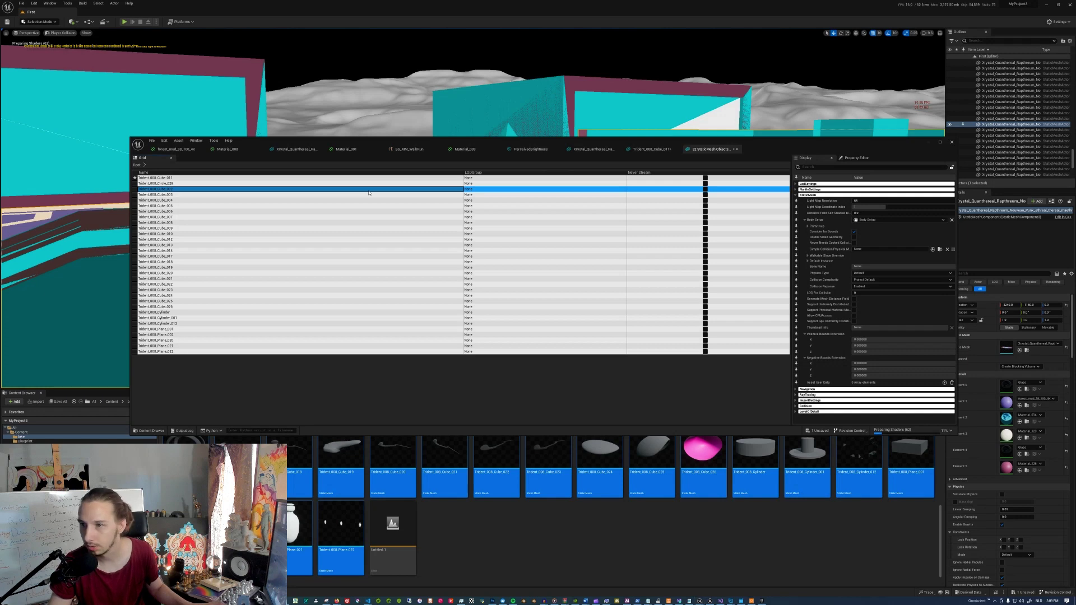
{"action": "key", "text": "super+a"}
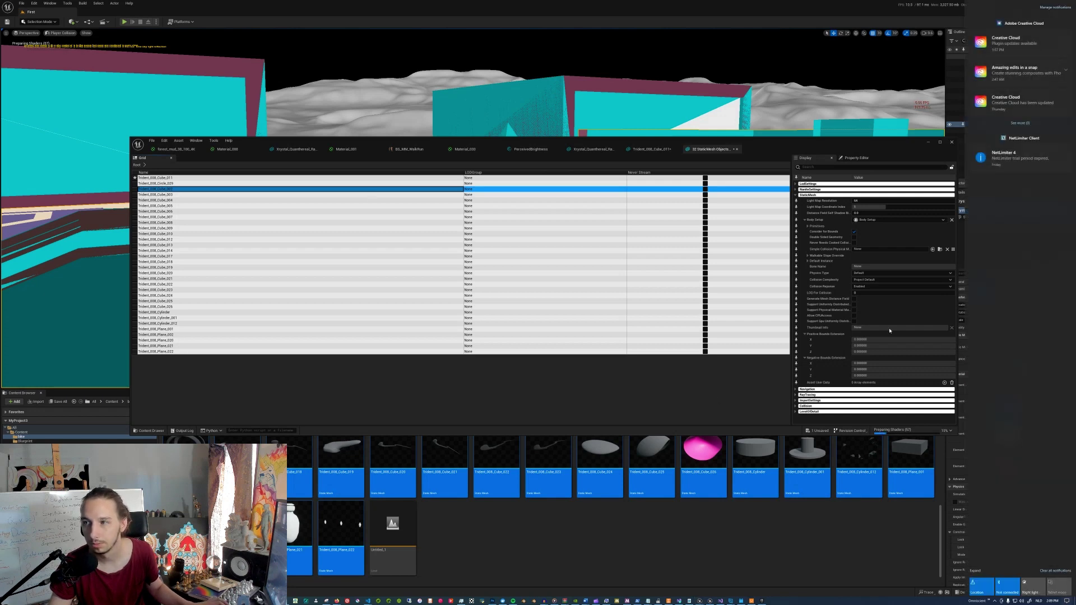
{"action": "left_click", "coordinate": [581, 401]}
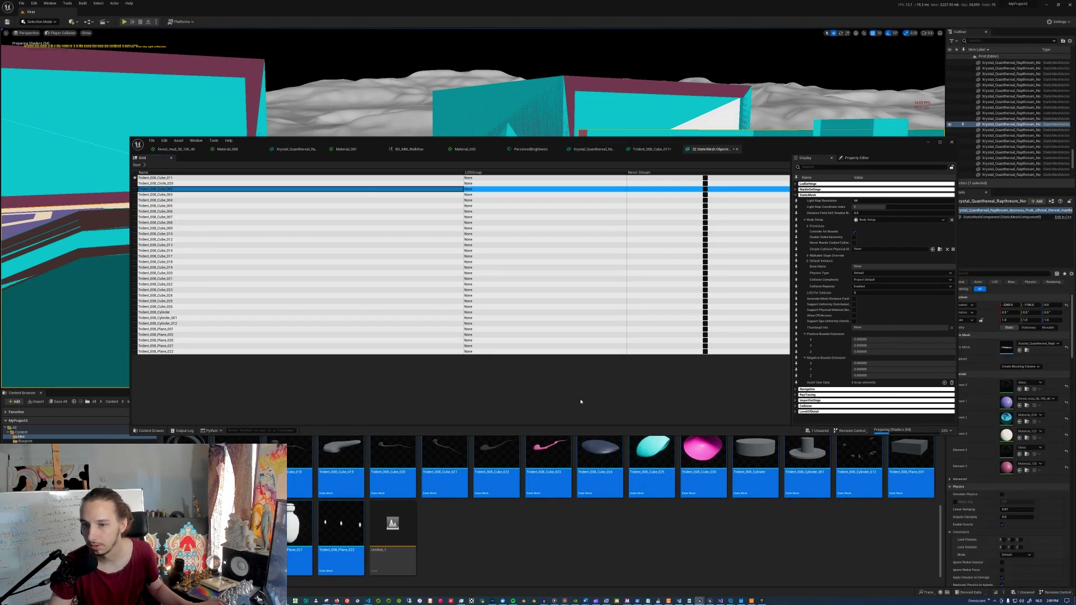
{"action": "key", "text": "ctrl+a"}
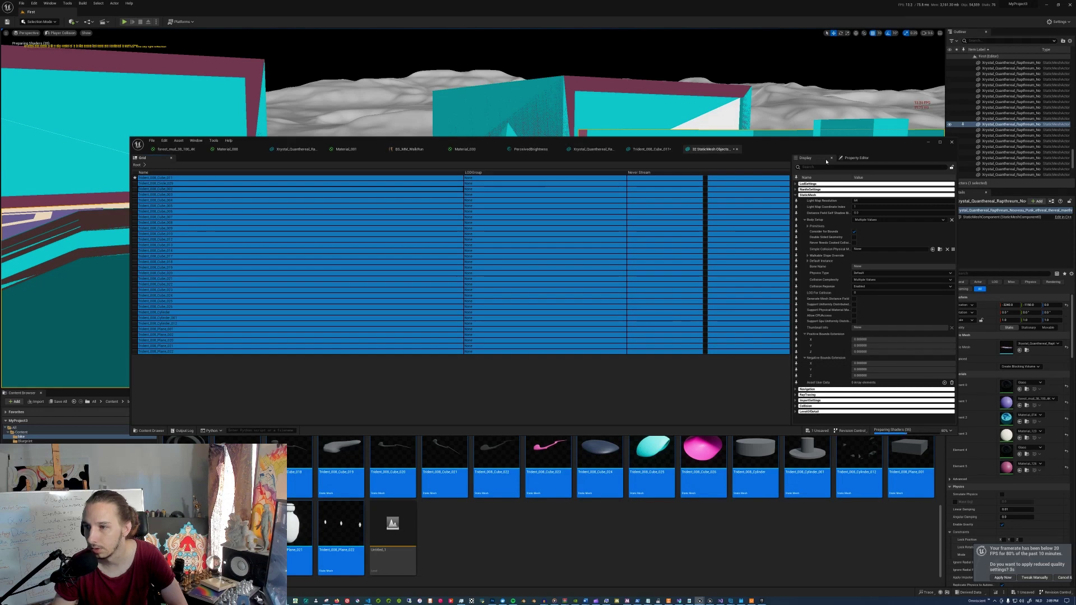
{"action": "left_click_drag", "start_coordinate": [795, 145], "coordinate": [736, 254]}
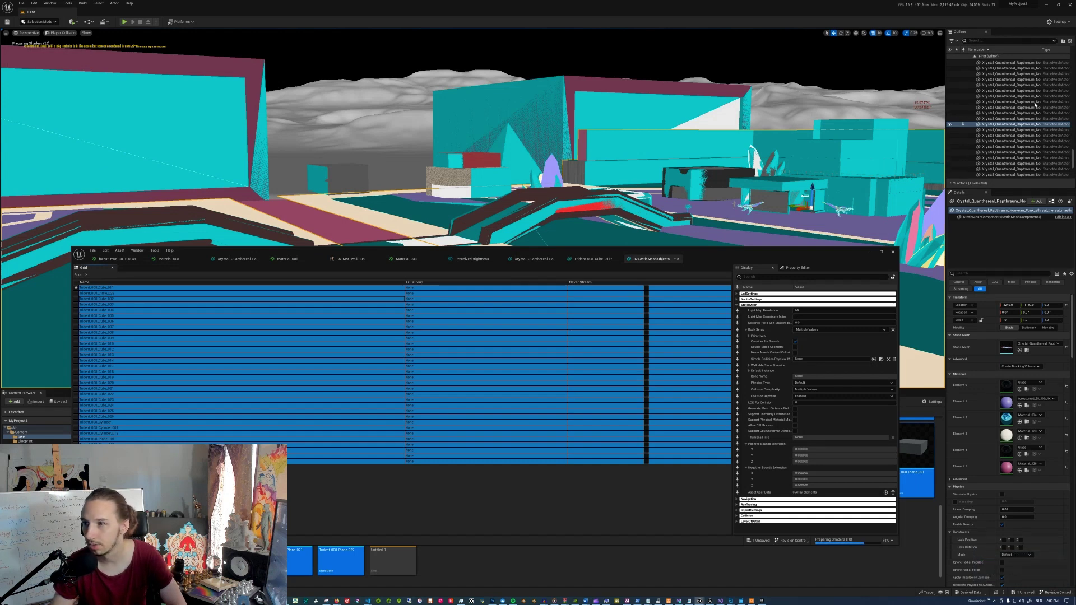
{"action": "left_click_drag", "start_coordinate": [737, 254], "coordinate": [721, 131]}
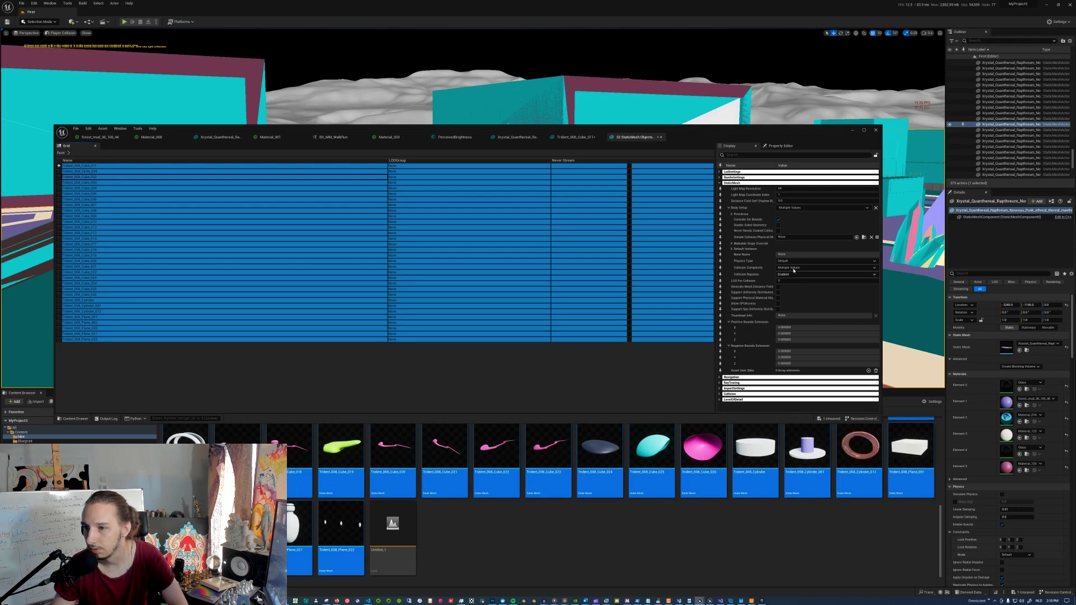
{"action": "left_click", "coordinate": [792, 278]}
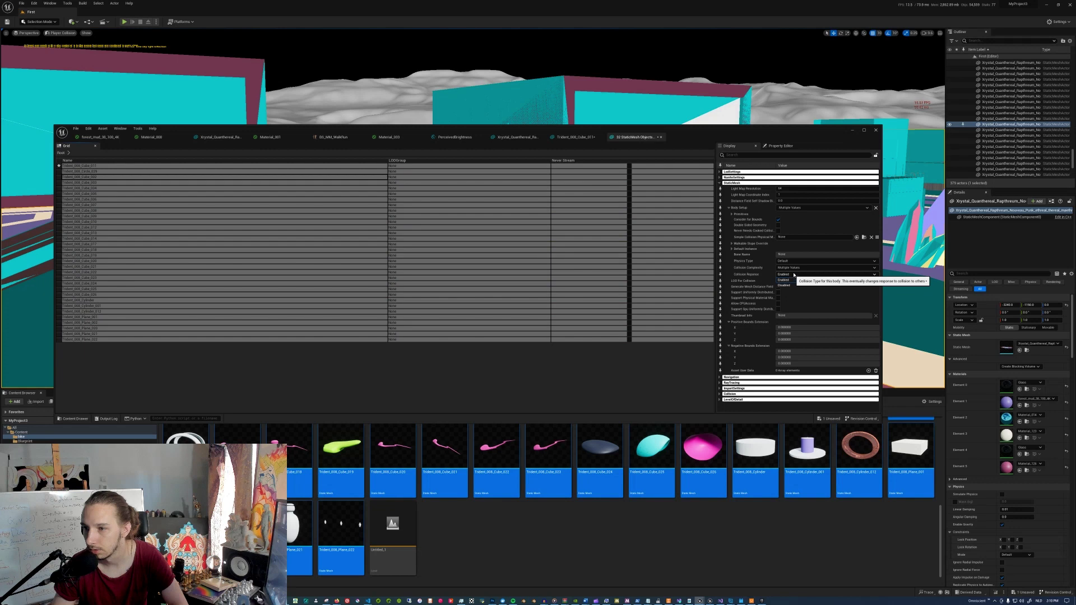
{"action": "left_click", "coordinate": [796, 268]}
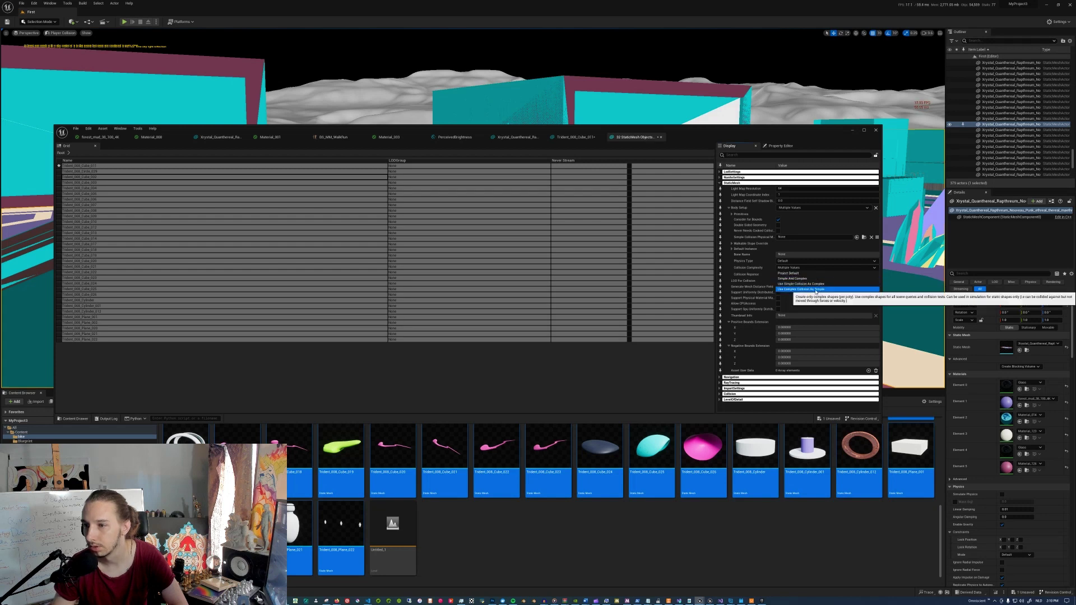
{"action": "left_click", "coordinate": [816, 290]}
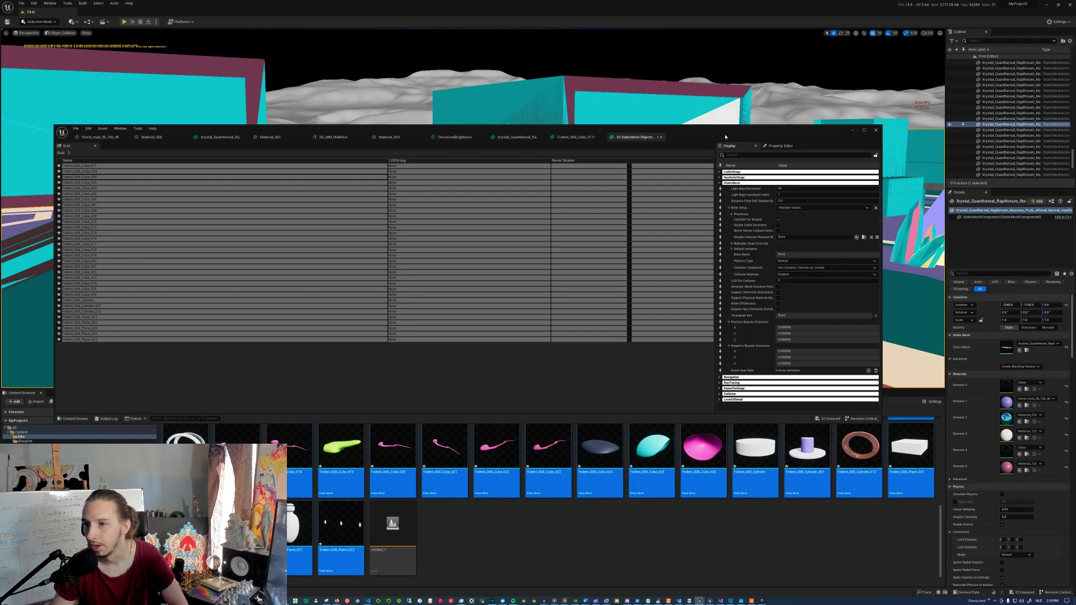
Clear the Property Matrix window from the level view, try placing the selected Trident meshes in the level, and cancel the placement.
{"action": "left_click_drag", "start_coordinate": [722, 135], "coordinate": [0, 128]}
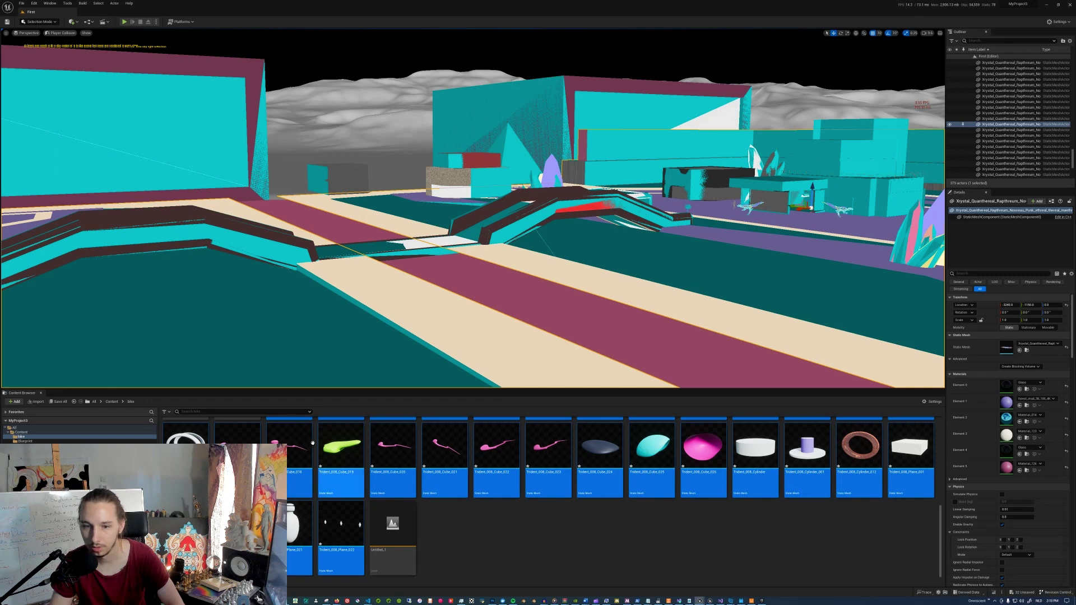
{"action": "mouse_move", "coordinate": [331, 525]}
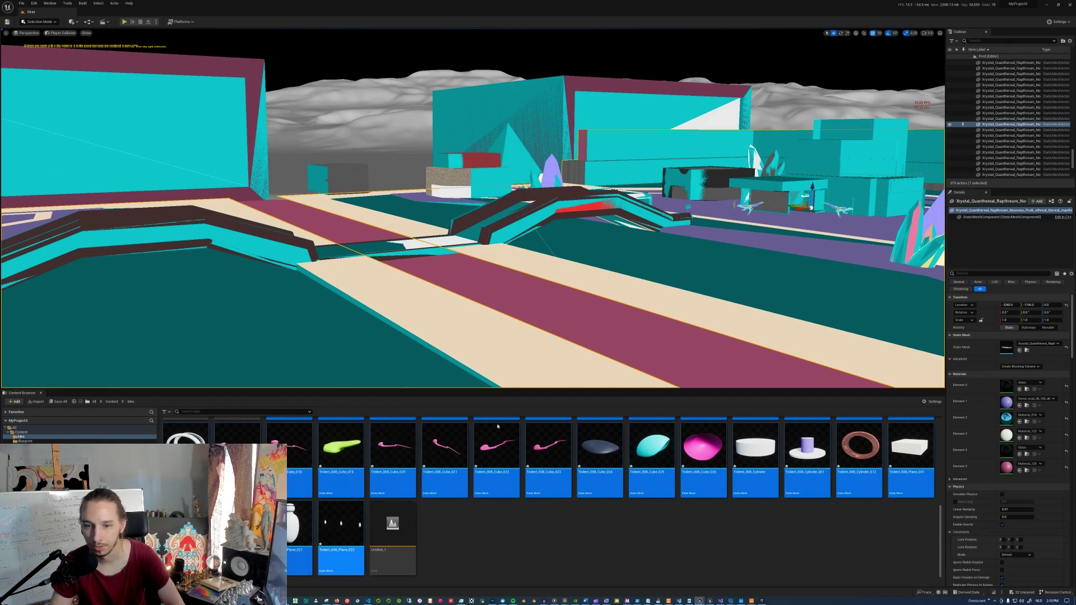
{"action": "mouse_move", "coordinate": [409, 449]}
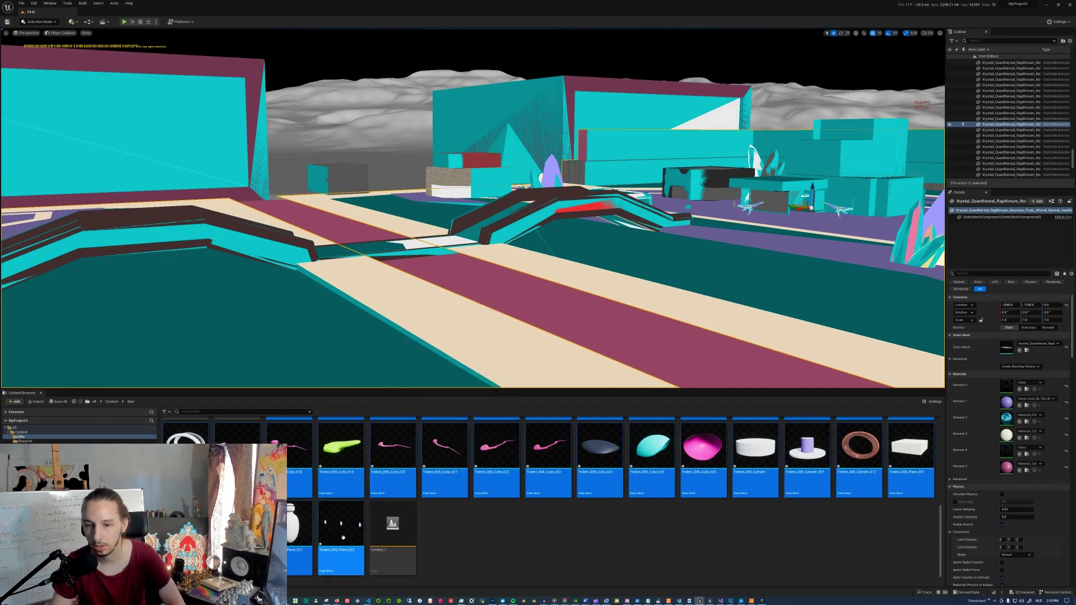
{"action": "left_click_drag", "start_coordinate": [537, 259], "coordinate": [529, 263]}
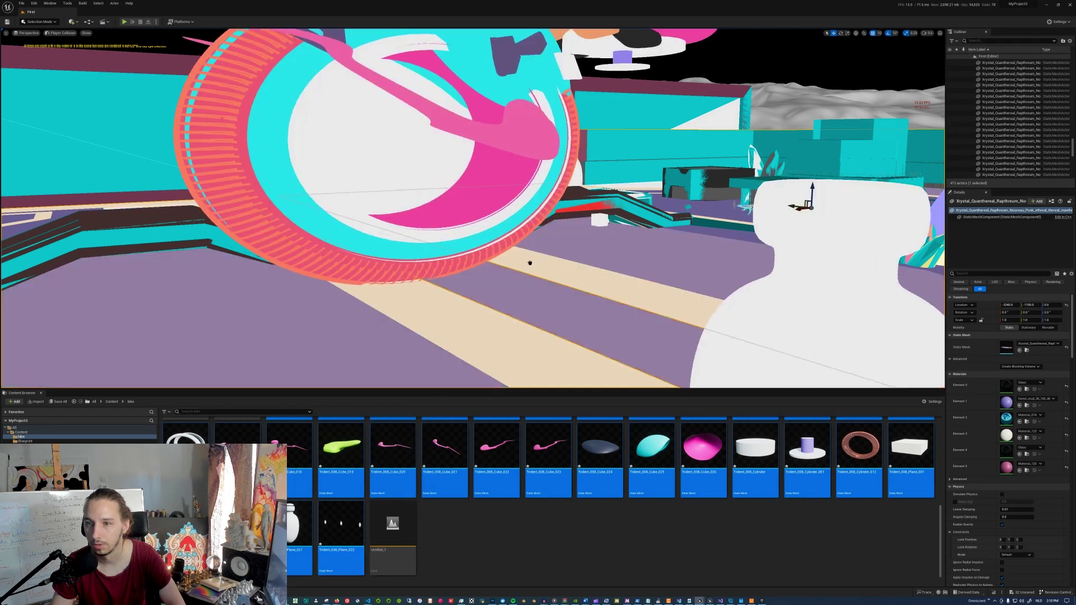
{"action": "left_click_drag", "start_coordinate": [643, 277], "coordinate": [550, 550]}
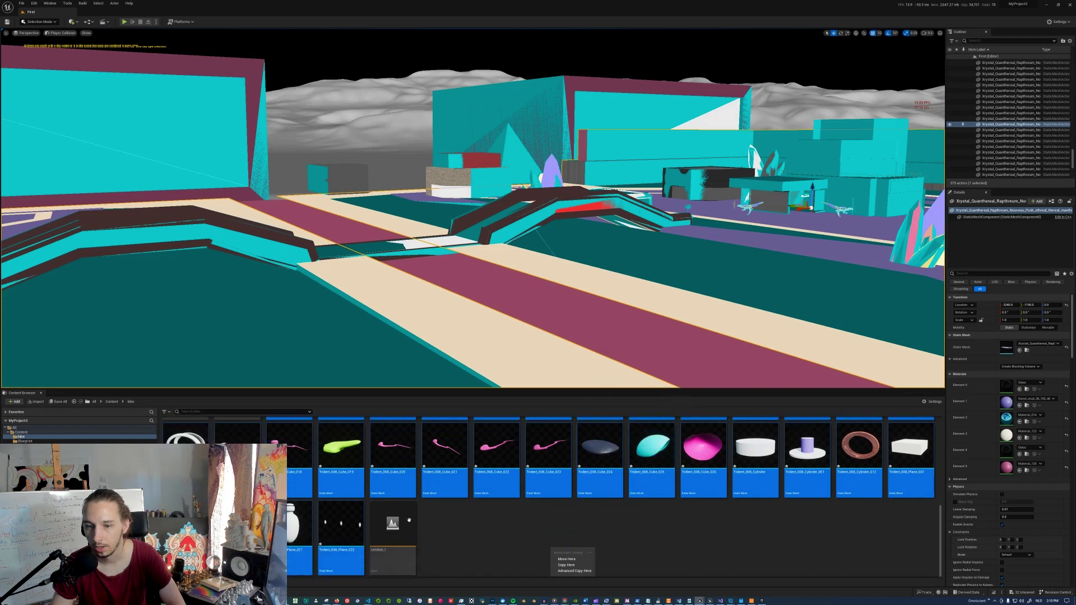
{"action": "left_click", "coordinate": [292, 523]}
Bring the Property Matrix window with the bulk-edited meshes back over the level viewport.
{"action": "scroll", "coordinate": [592, 515], "scroll_direction": "up", "scroll_amount": 4}
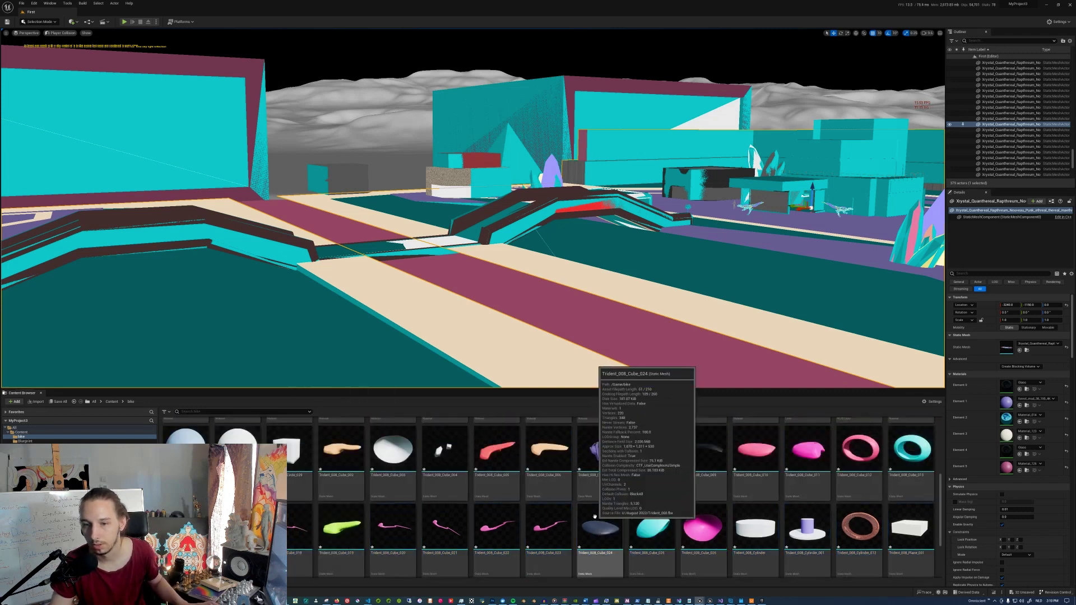
{"action": "scroll", "coordinate": [590, 517], "scroll_direction": "up", "scroll_amount": 5}
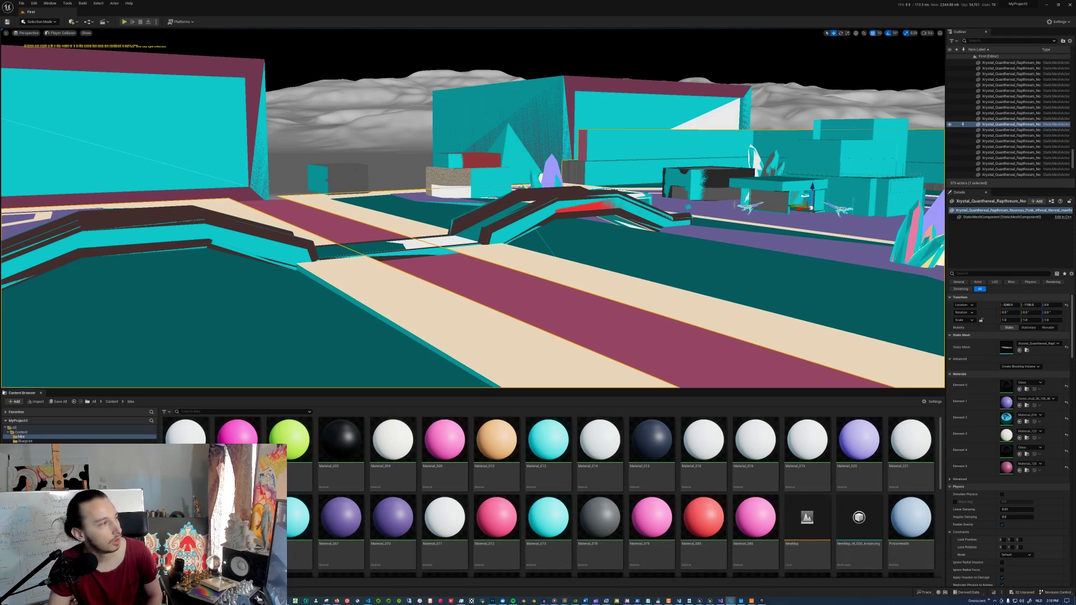
{"action": "left_click_drag", "start_coordinate": [0, 224], "coordinate": [447, 73]}
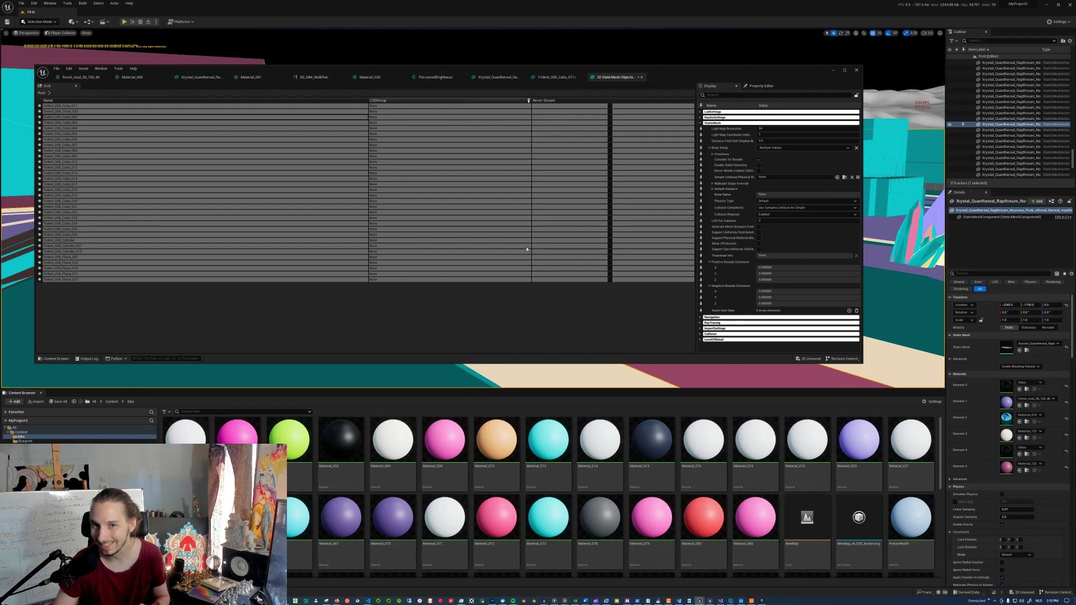